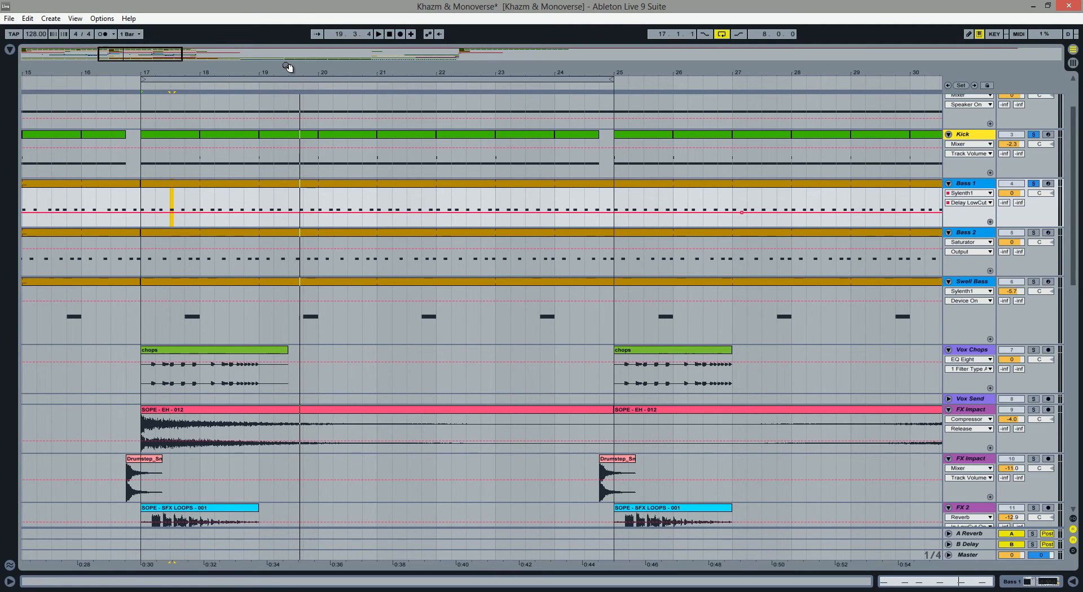
Examine the Kick and Bass 1 tracks in the arrangement around bars 17 to 25
left_click_drag(222, 74, 160, 69)
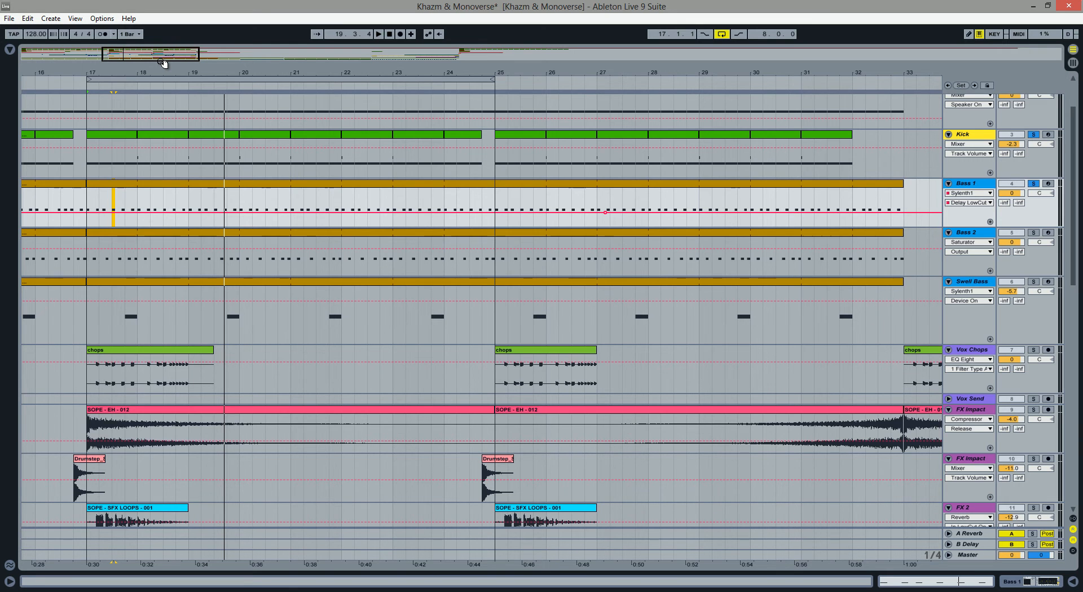
left_click_drag(143, 72, 152, 74)
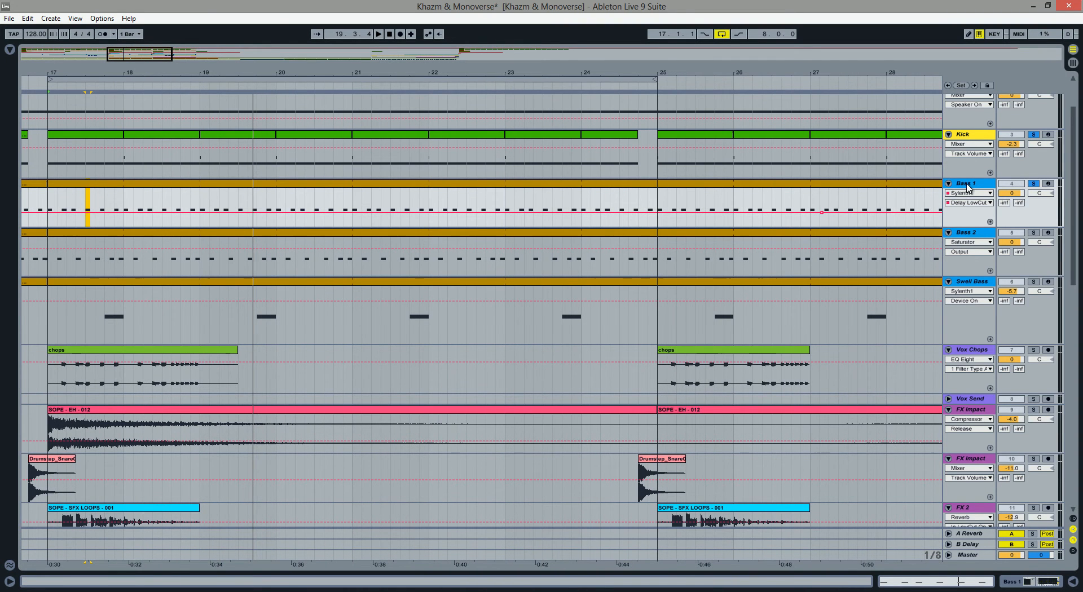
left_click_drag(134, 67, 133, 68)
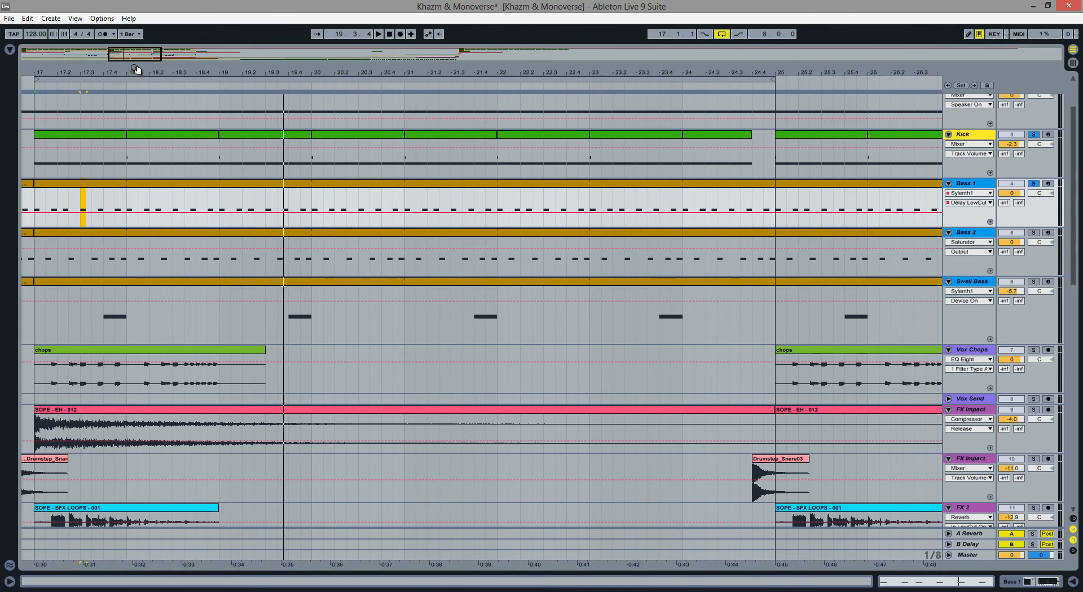
scroll(224, 291, "up", 2)
left_click_drag(62, 72, 72, 68)
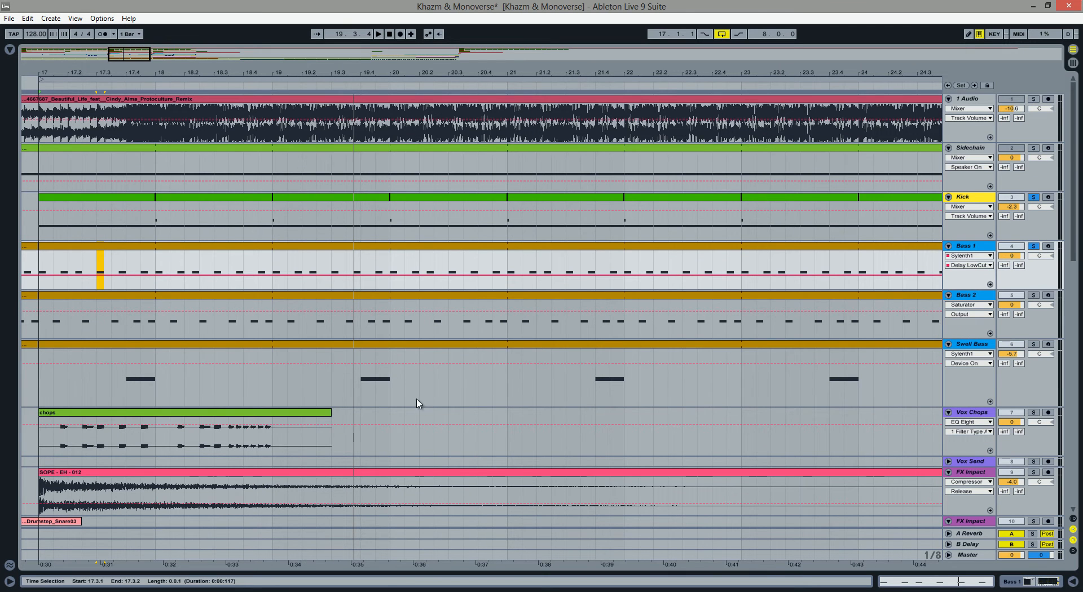
left_click(966, 247)
left_click(983, 208)
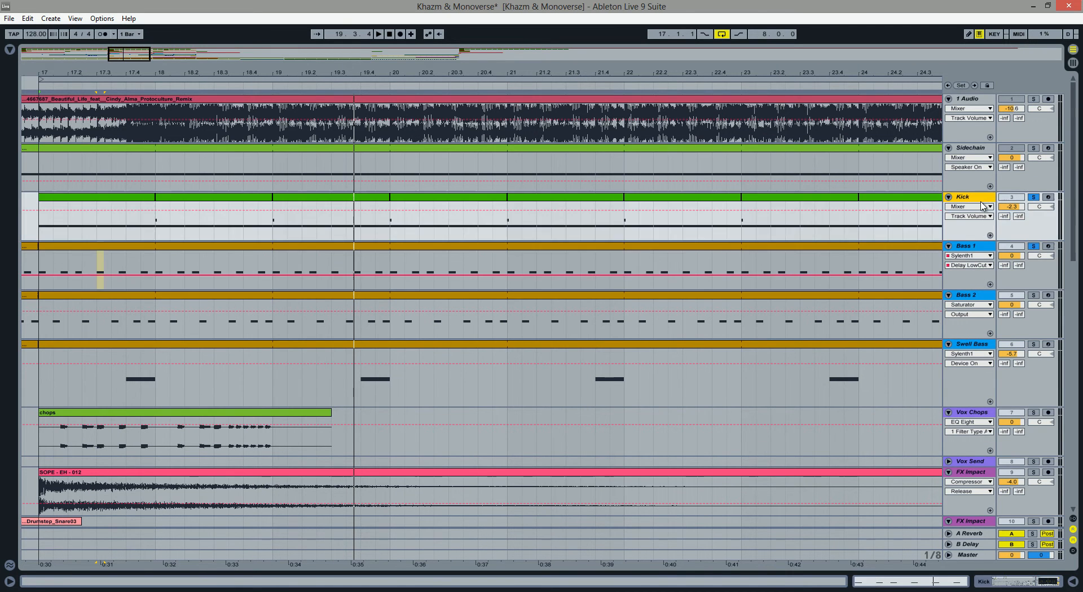
left_click(983, 250)
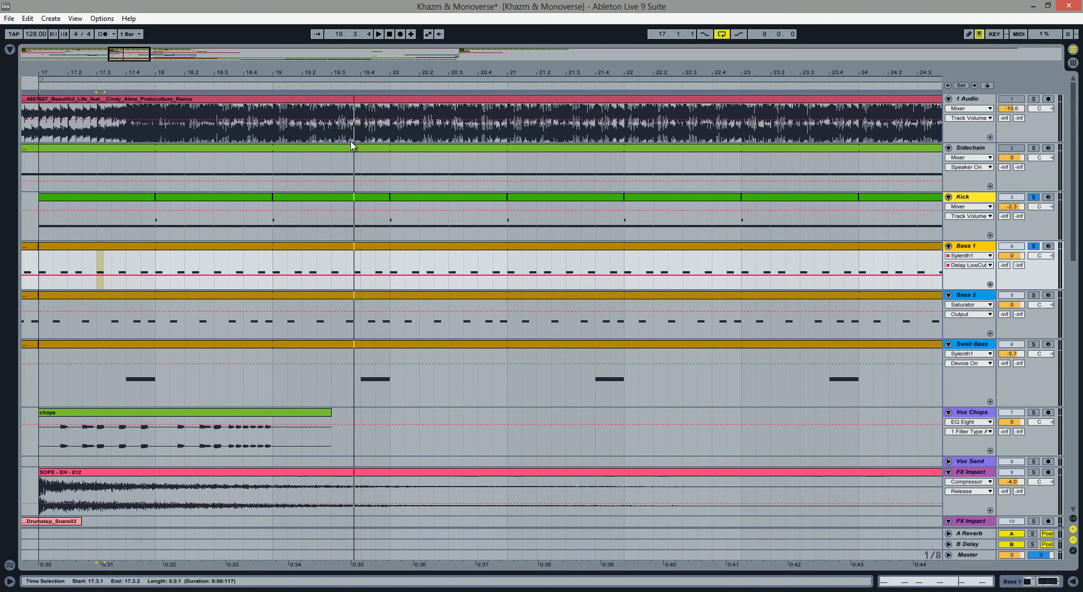
left_click_drag(140, 56, 140, 60)
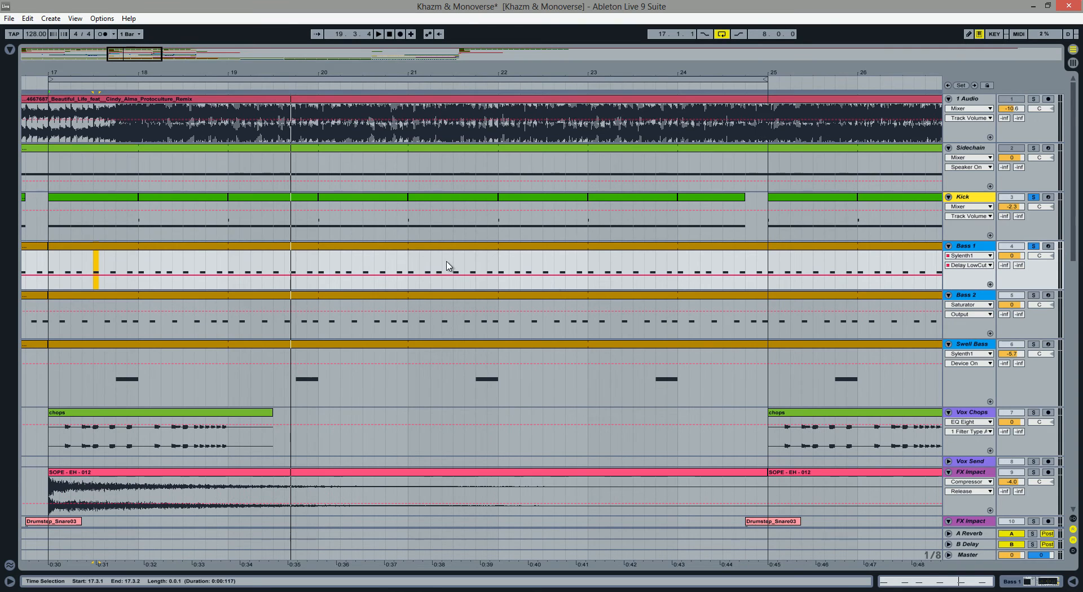
Open the Bass 1 clip's notes and compare the C#1 notes on beats 1 and 3
left_click(941, 581)
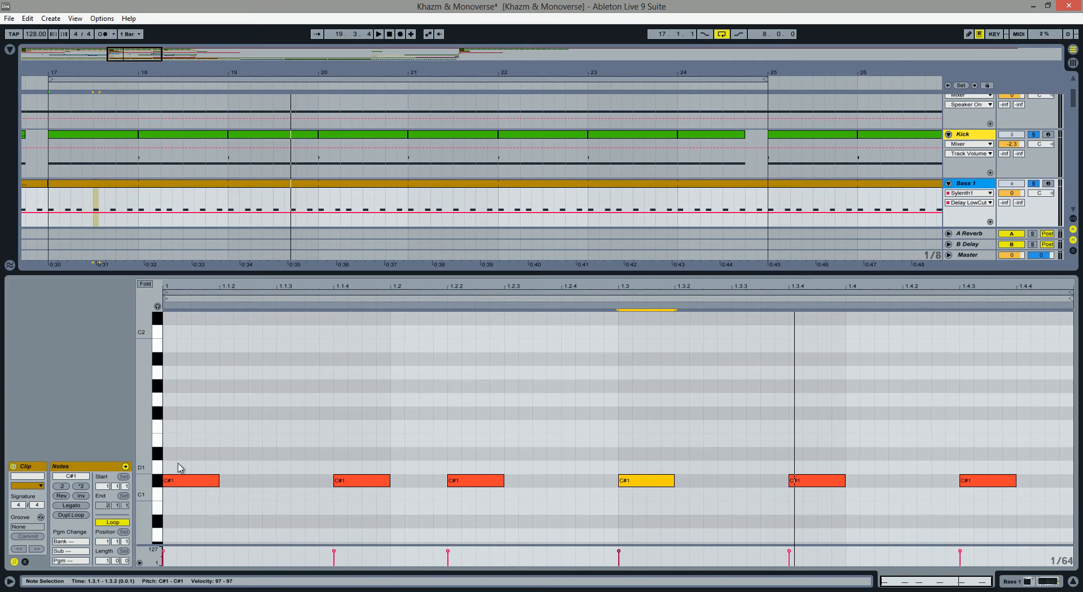
left_click(211, 484)
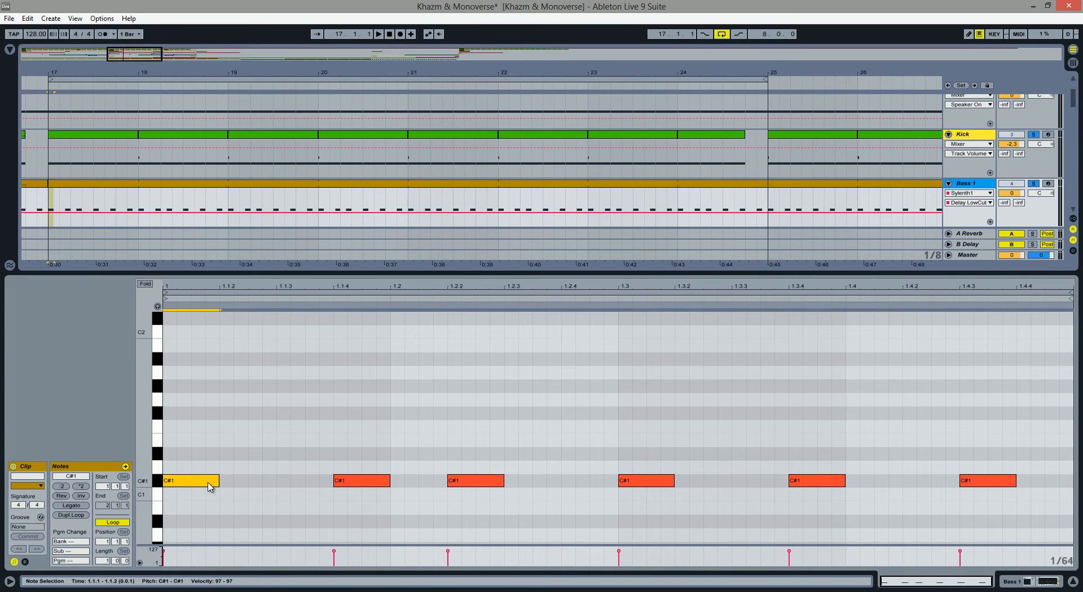
left_click(667, 484)
left_click(181, 485)
left_click(658, 483)
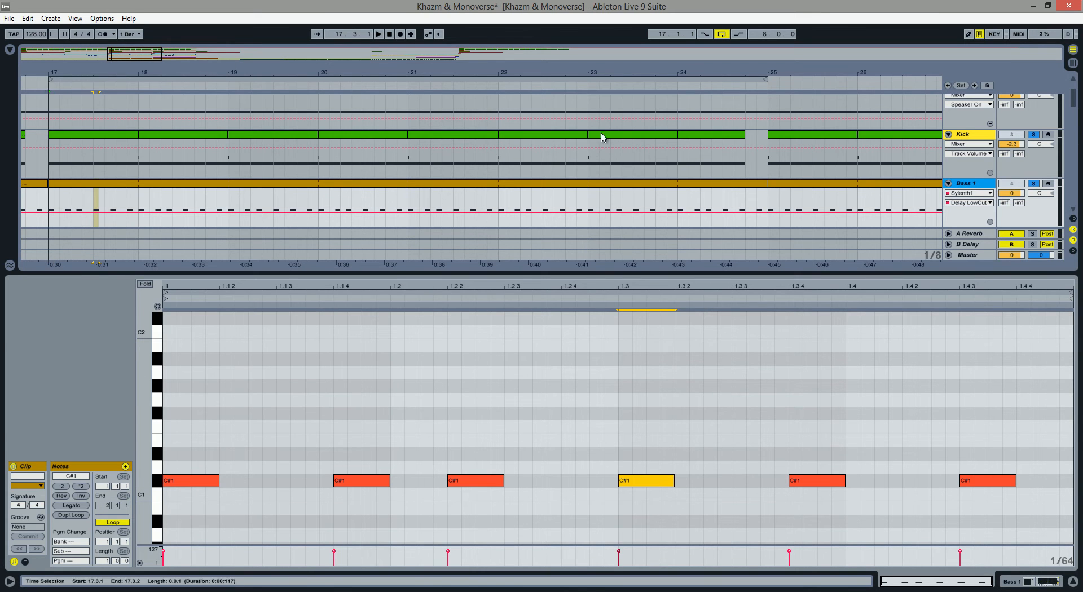
Lower the low-cut frequency of the Bass 1 EQ Eight to 42.5 Hz and play the section from bar 17
left_click(1046, 582)
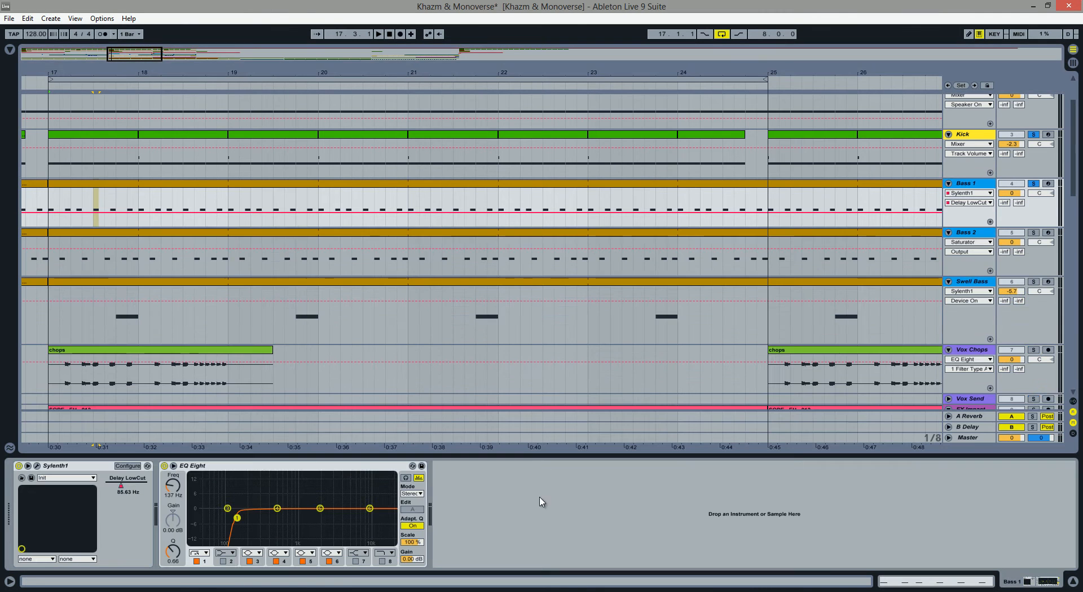
left_click_drag(237, 518, 201, 518)
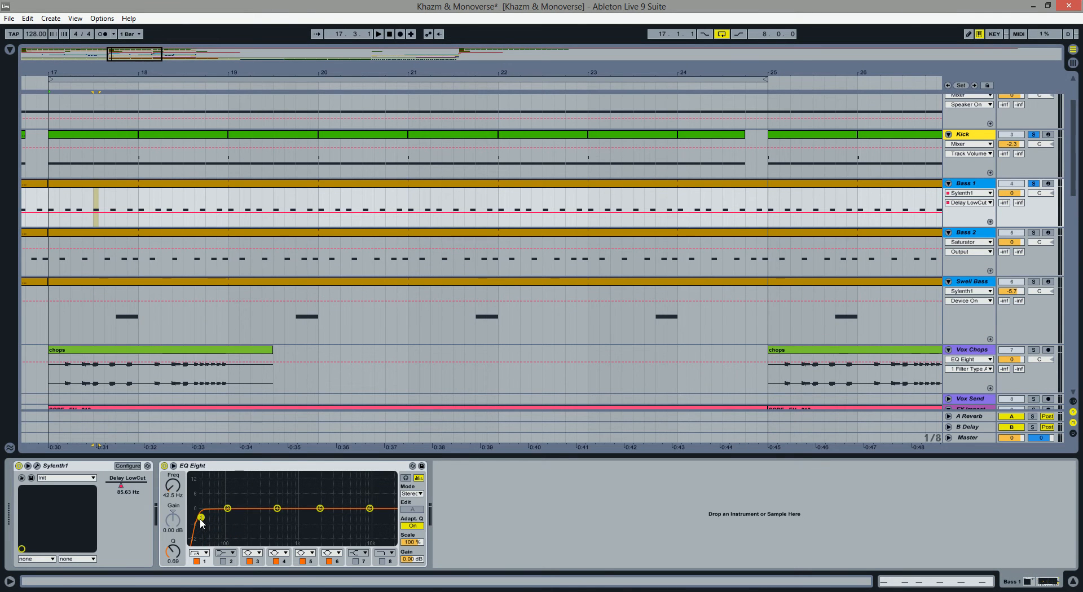
left_click(38, 86)
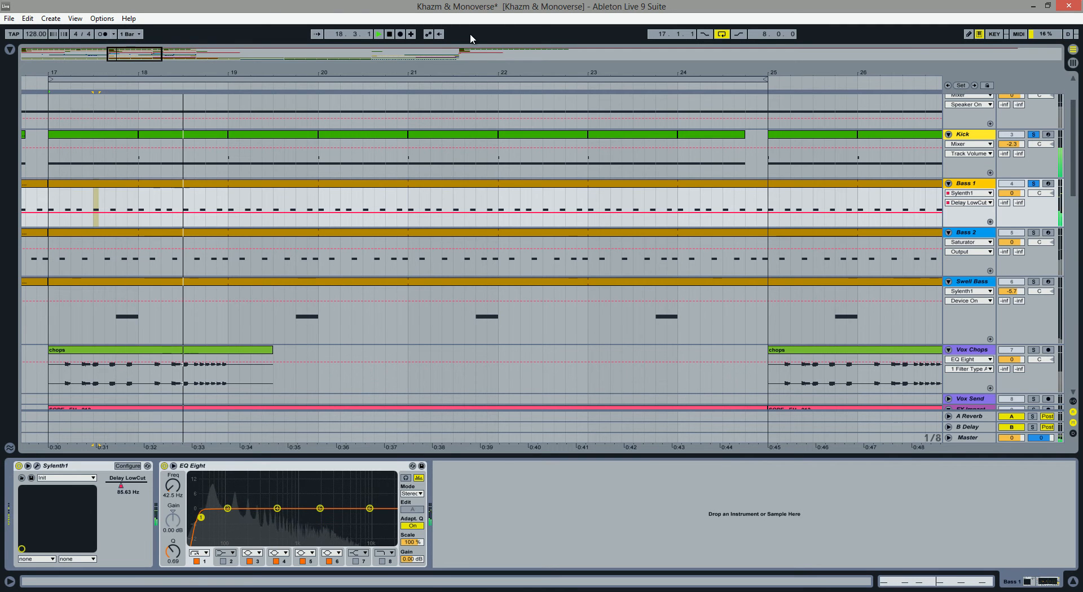
left_click(391, 34)
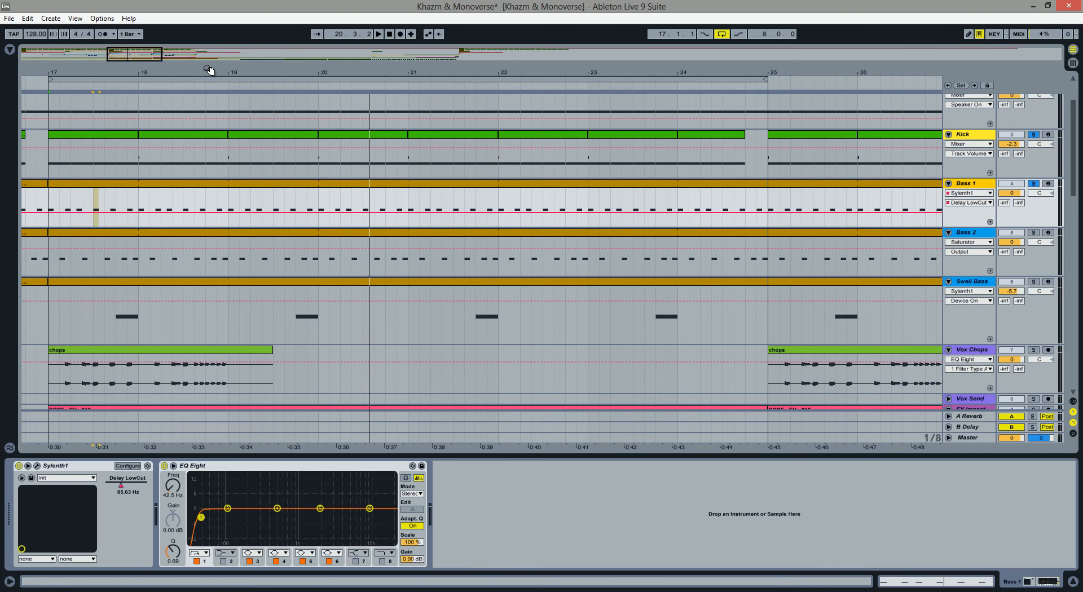
Add a second EQ Eight from the audio effects to the end of the Kick track's device chain
left_click(961, 137)
left_click(9, 51)
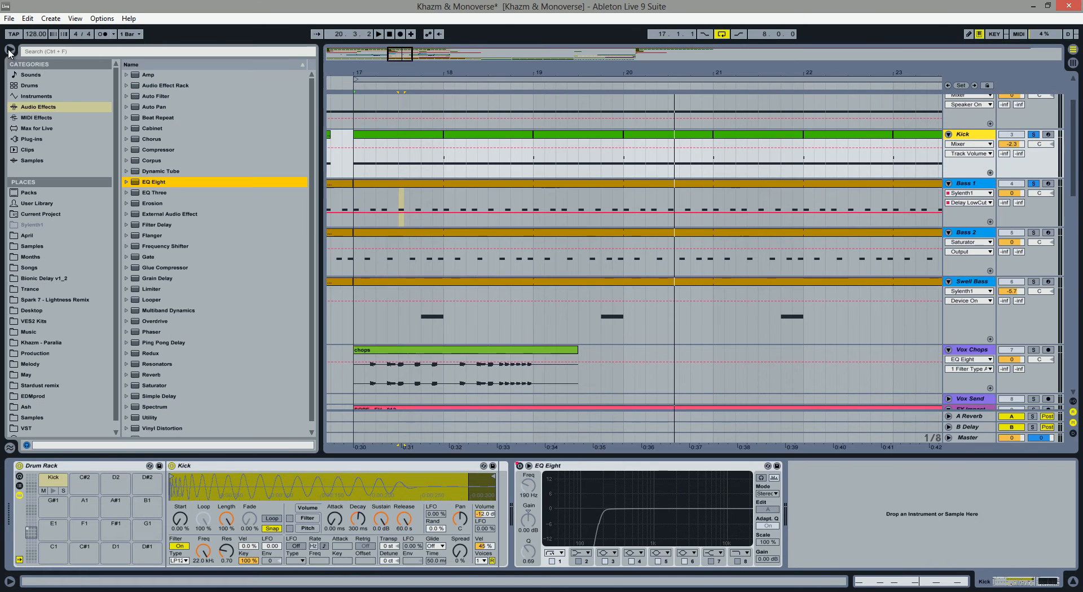
left_click_drag(163, 183, 845, 513)
left_click(9, 51)
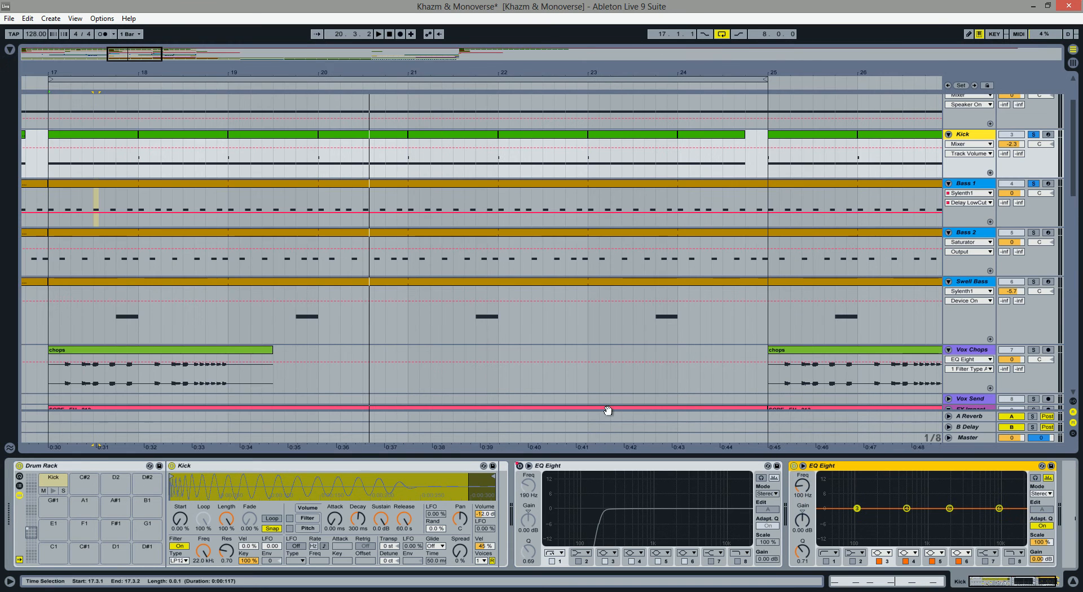
Collapse the Drum Rack and the first EQ Eight in the Kick chain, and enlarge the new EQ Eight's spectrum display
left_click(623, 466)
key("Delete")
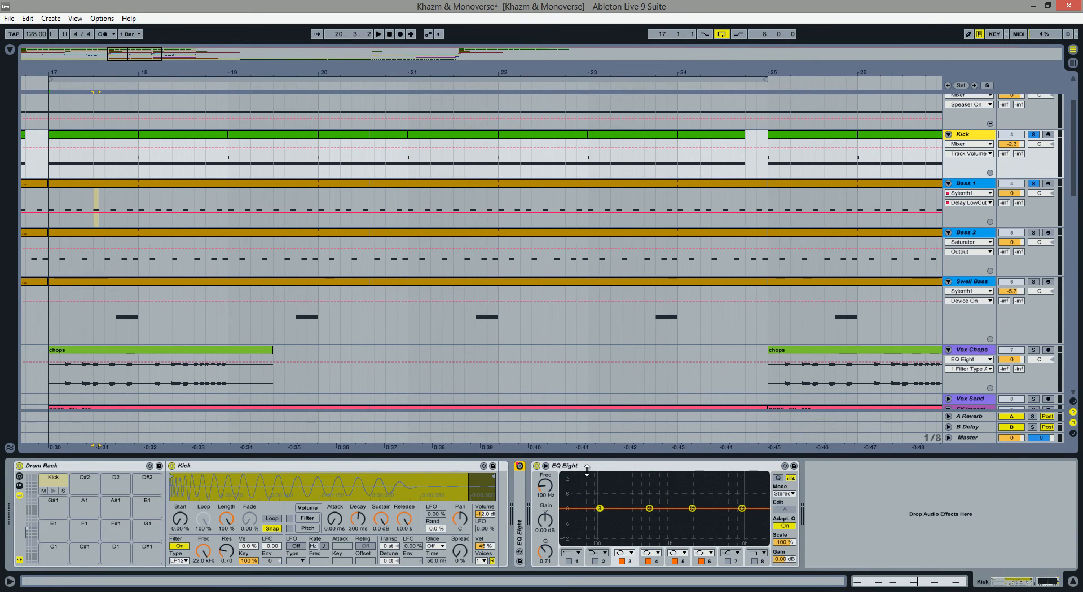
double_click(225, 466)
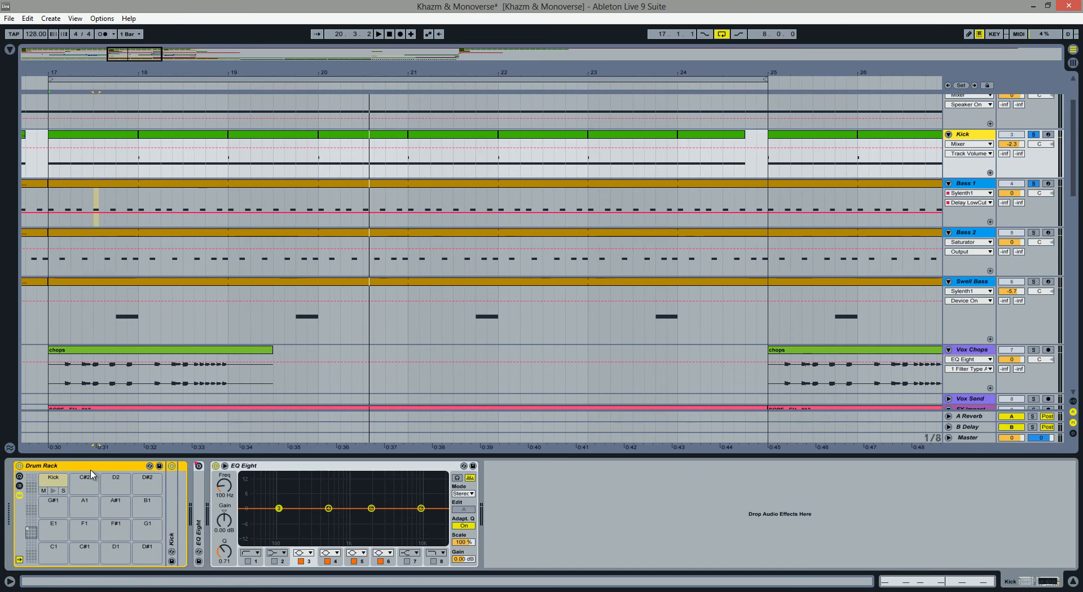
double_click(90, 470)
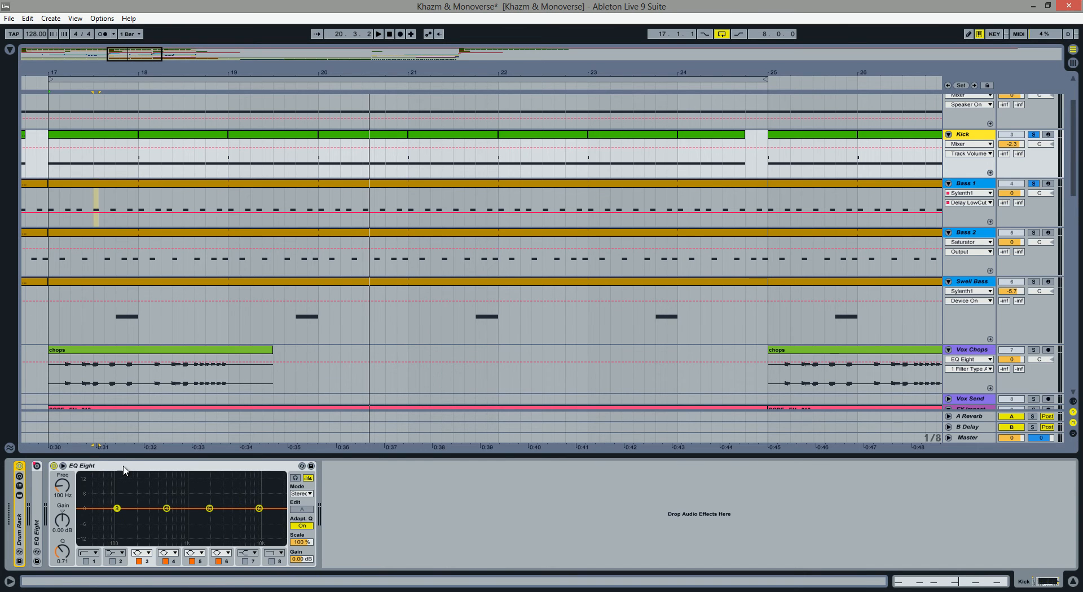
left_click(63, 466)
left_click(63, 466)
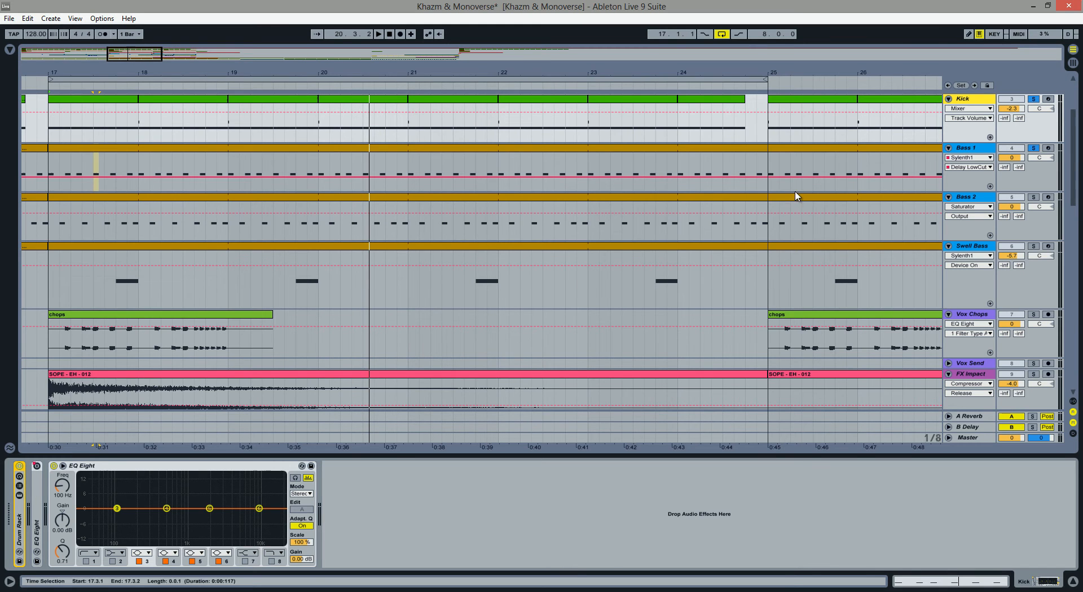
left_click(63, 467)
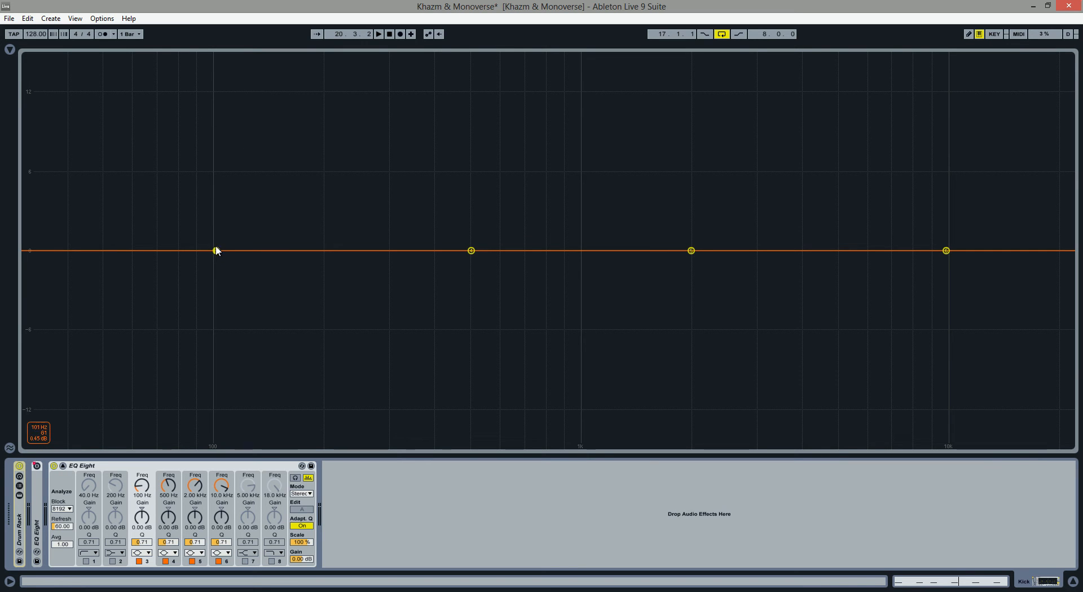
Play the song briefly from the start to view the kick's frequency spectrum
left_click(389, 34)
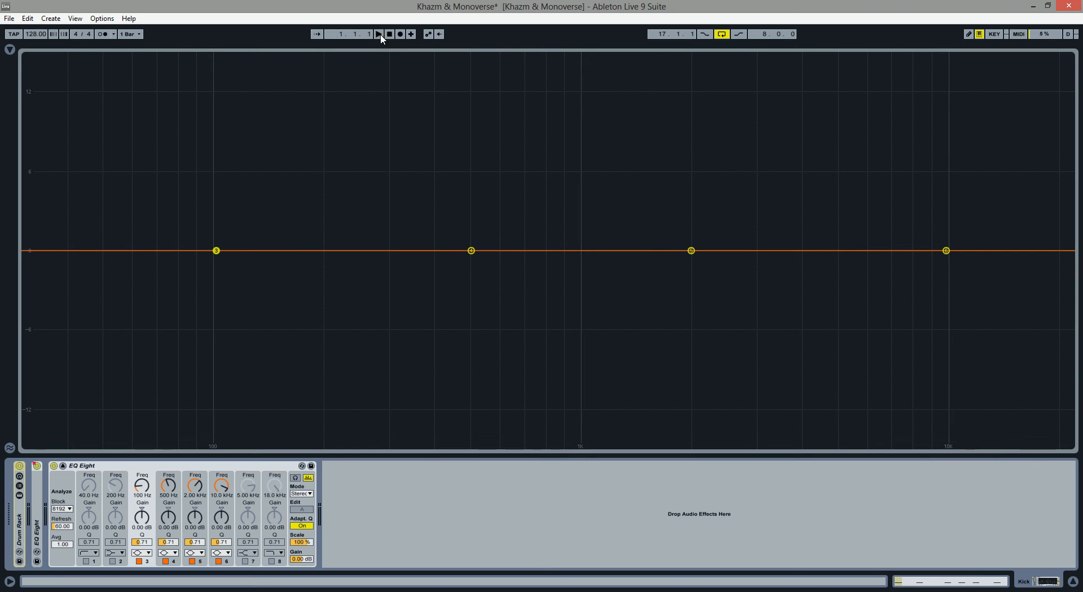
left_click(379, 34)
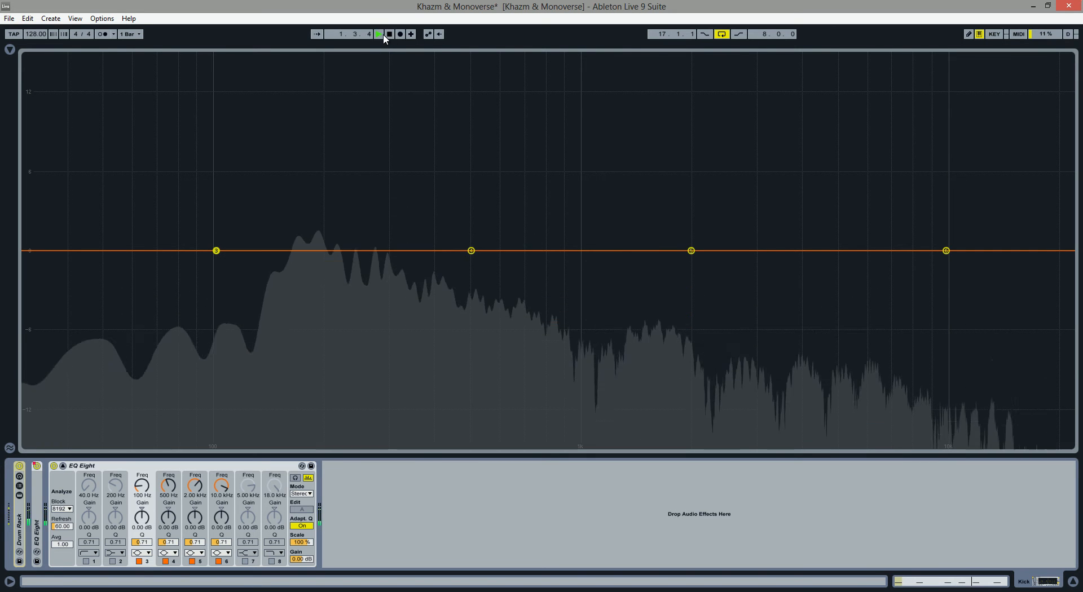
key("space")
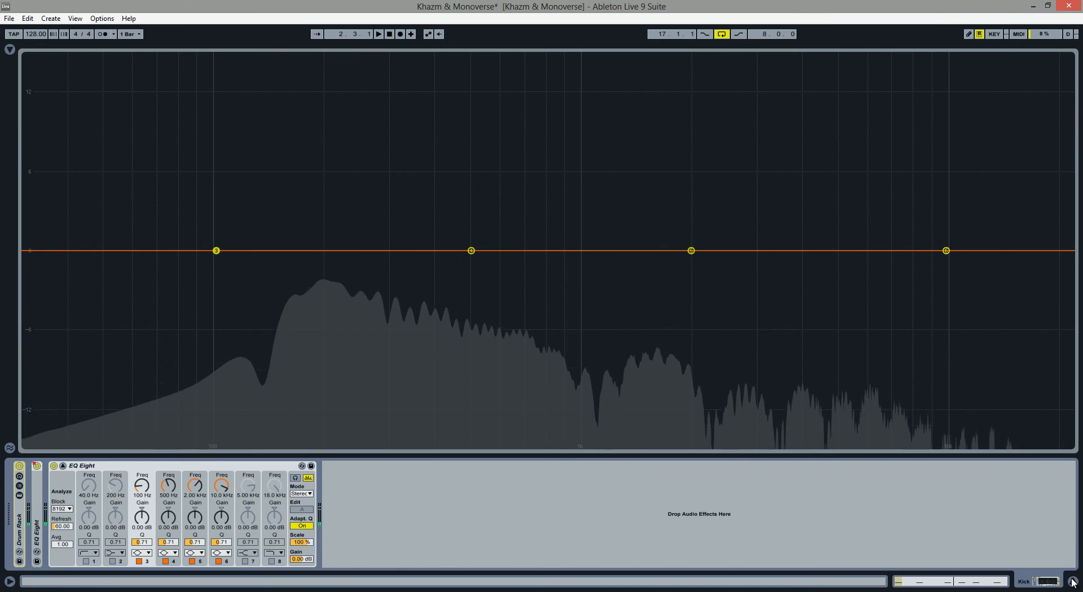
Play the loop from bar 17 and set the spectrum refresh of the Kick's new EQ Eight to 200
left_click(1073, 581)
left_click(180, 80)
right_click(177, 82)
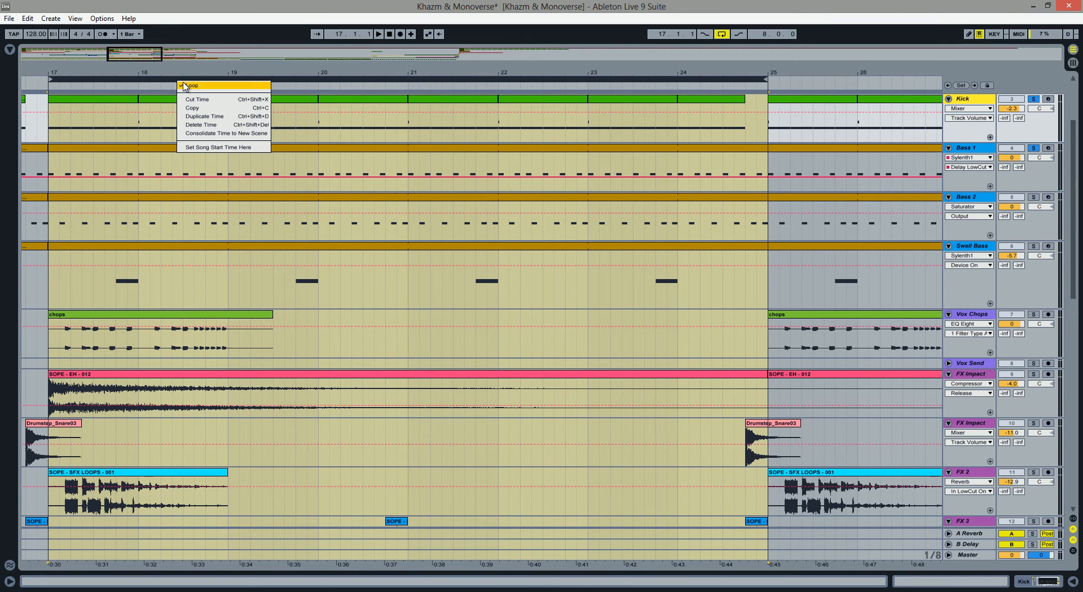
key("Escape")
key("space")
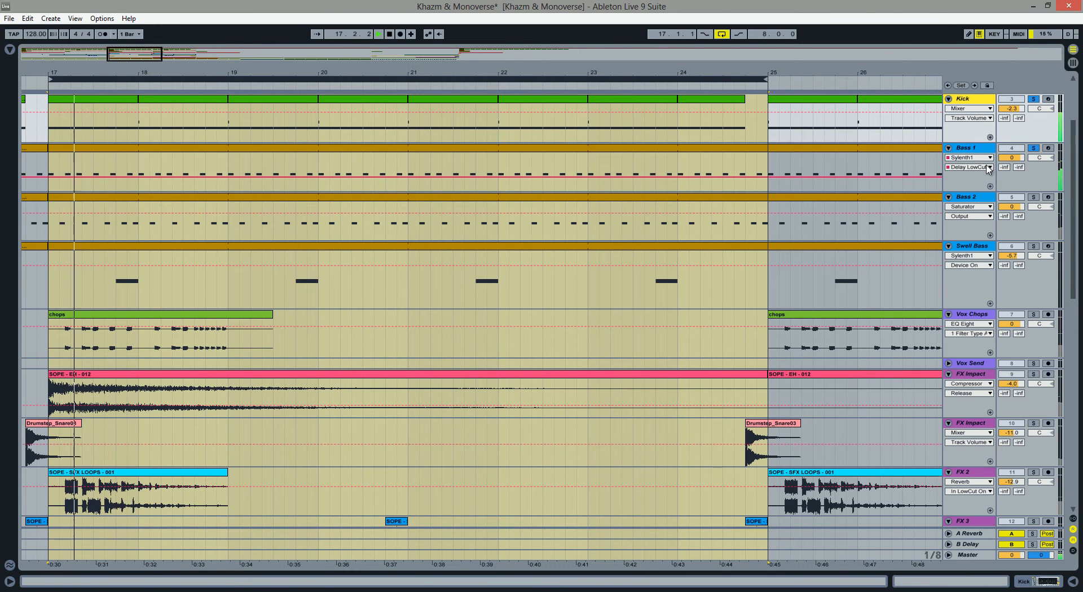
left_click(980, 152)
left_click(972, 100)
left_click(1073, 582)
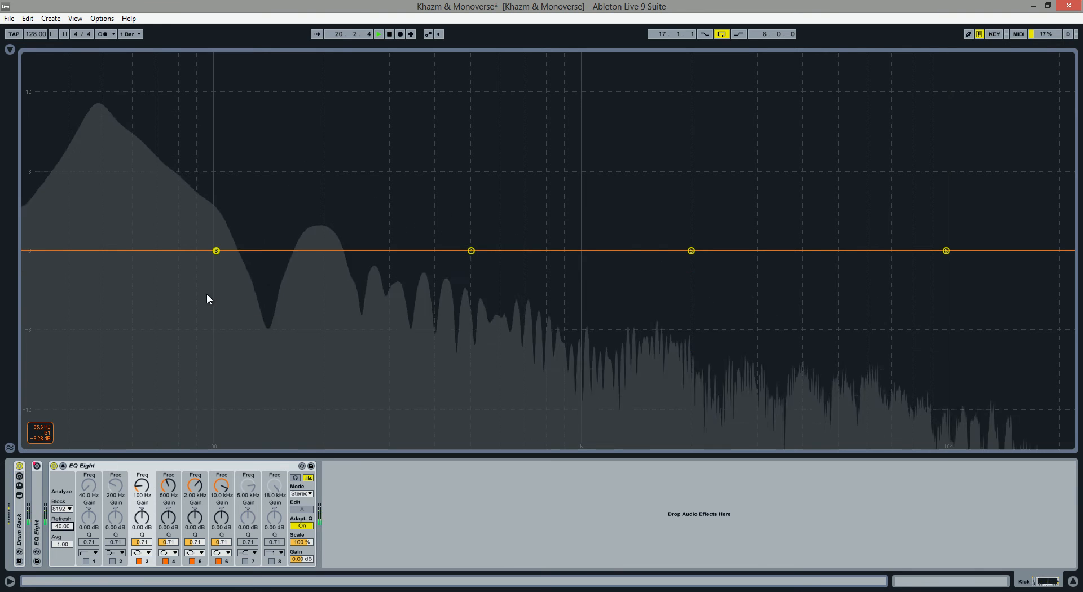
left_click_drag(62, 528, 73, 483)
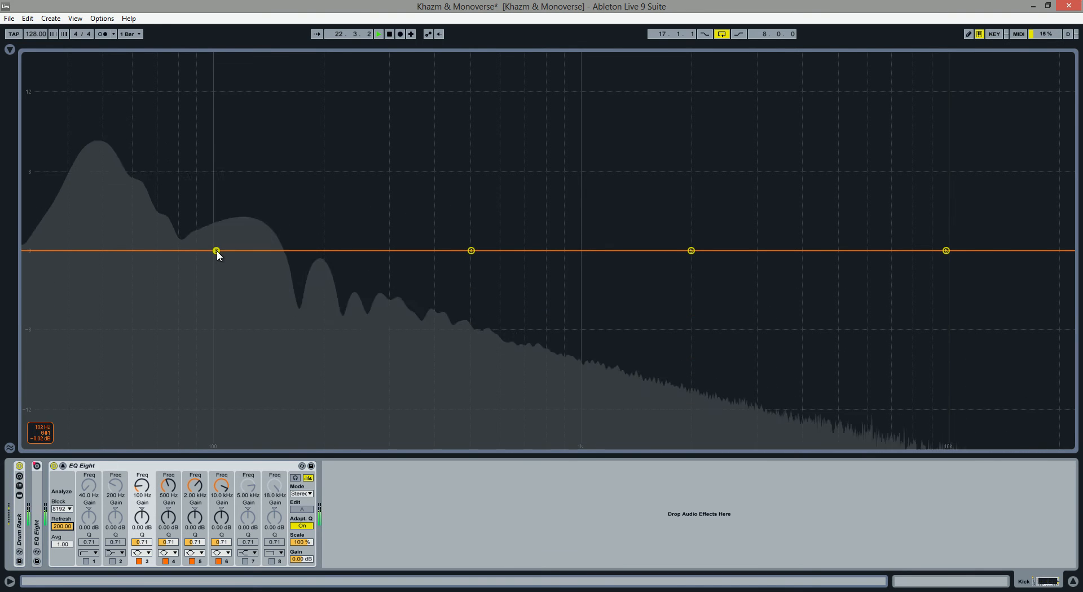
Shape EQ Eight band 3 into a narrow cut of about -5.98 dB at 99.5 Hz with a Q of 5.55
left_click_drag(142, 543, 142, 513)
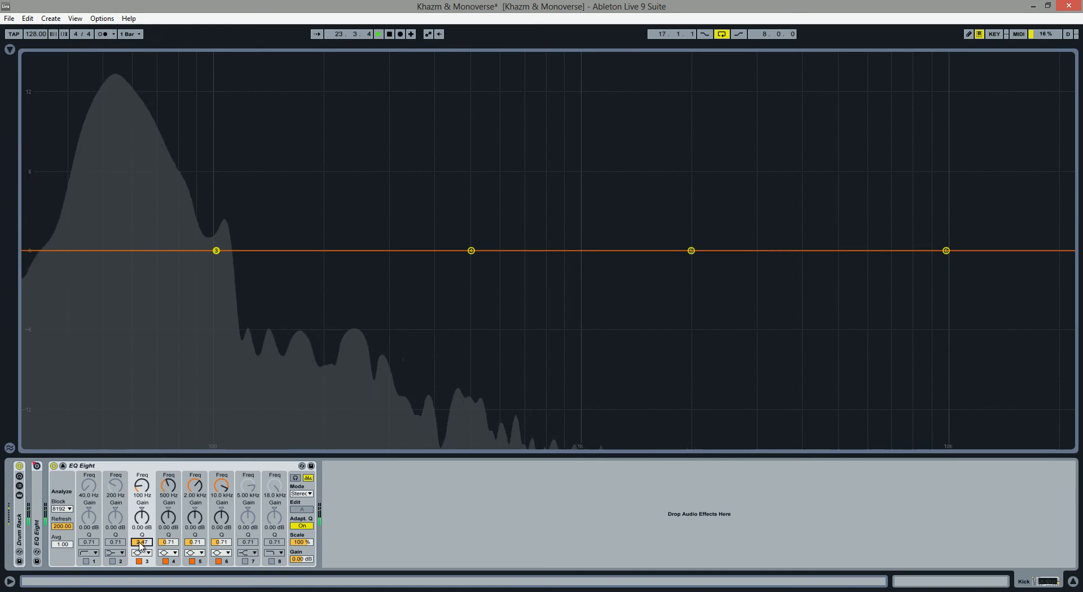
left_click_drag(217, 251, 216, 286)
left_click(389, 34)
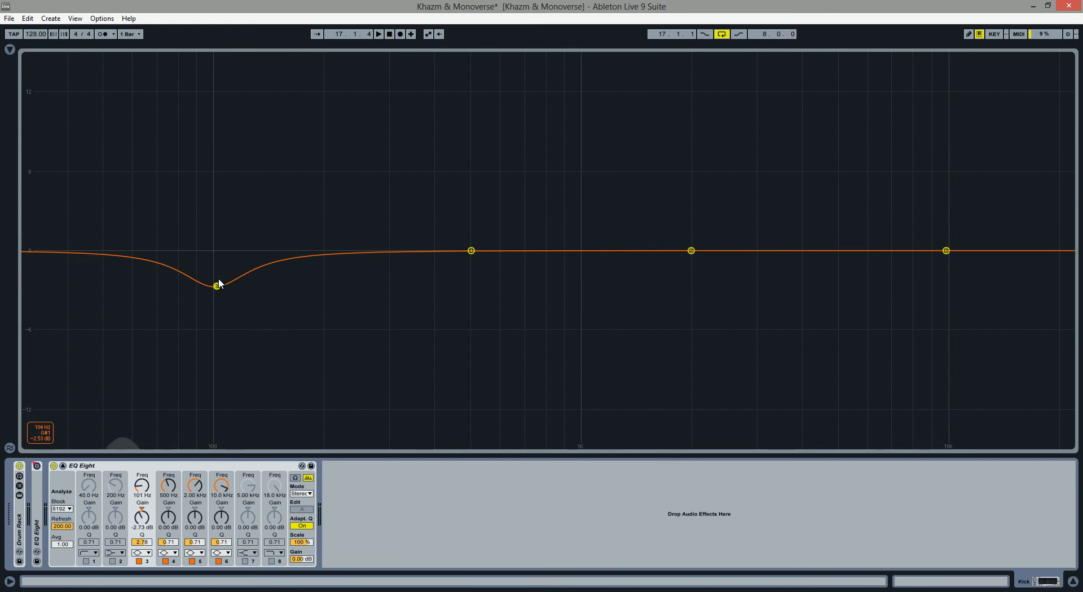
left_click_drag(144, 543, 143, 535)
left_click_drag(218, 286, 217, 304)
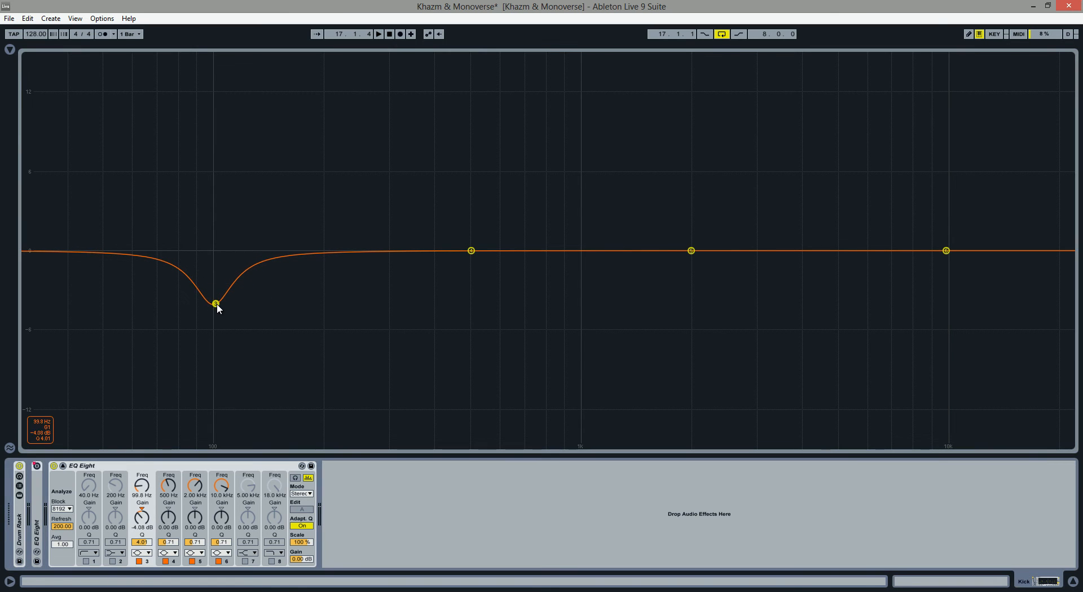
left_click_drag(142, 544, 142, 537)
left_click_drag(217, 304, 216, 330)
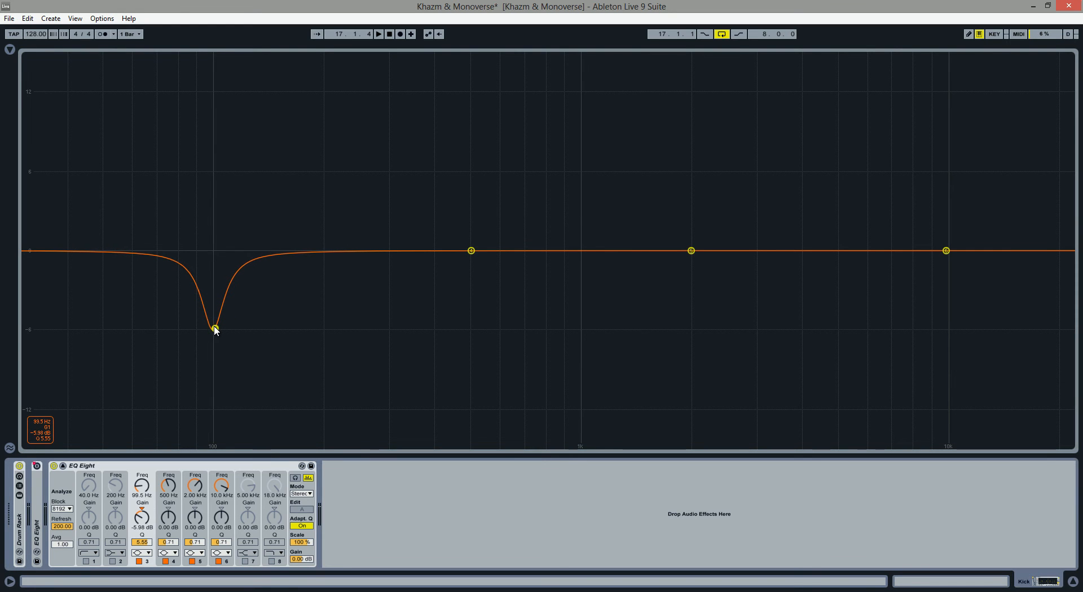
Play the song from the start, and again from bar 17 in the arrangement, to hear the equalized kick with the bass
left_click(379, 35)
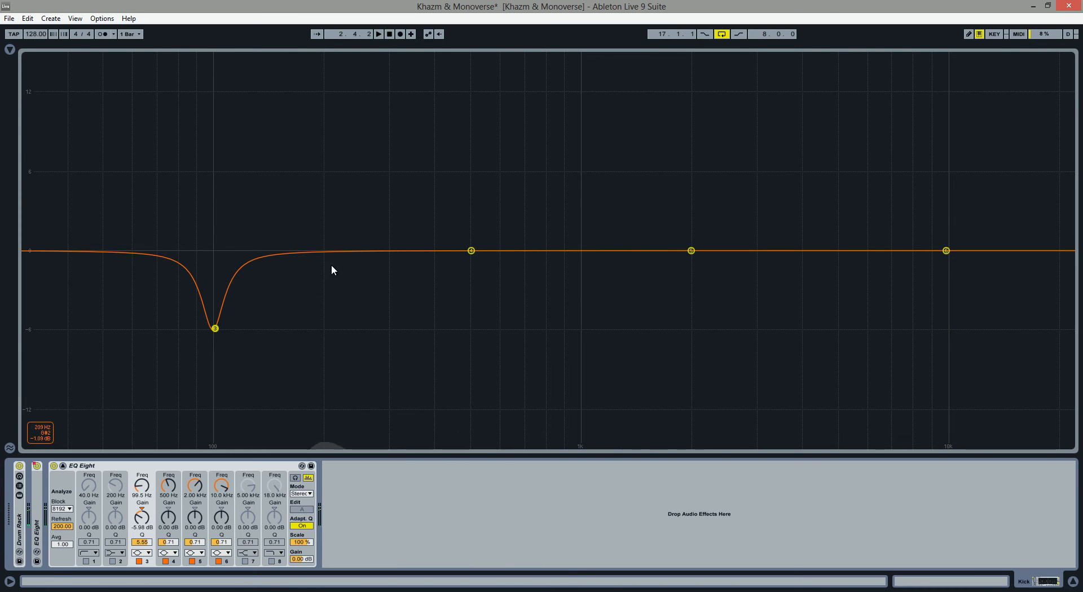
left_click(1072, 581)
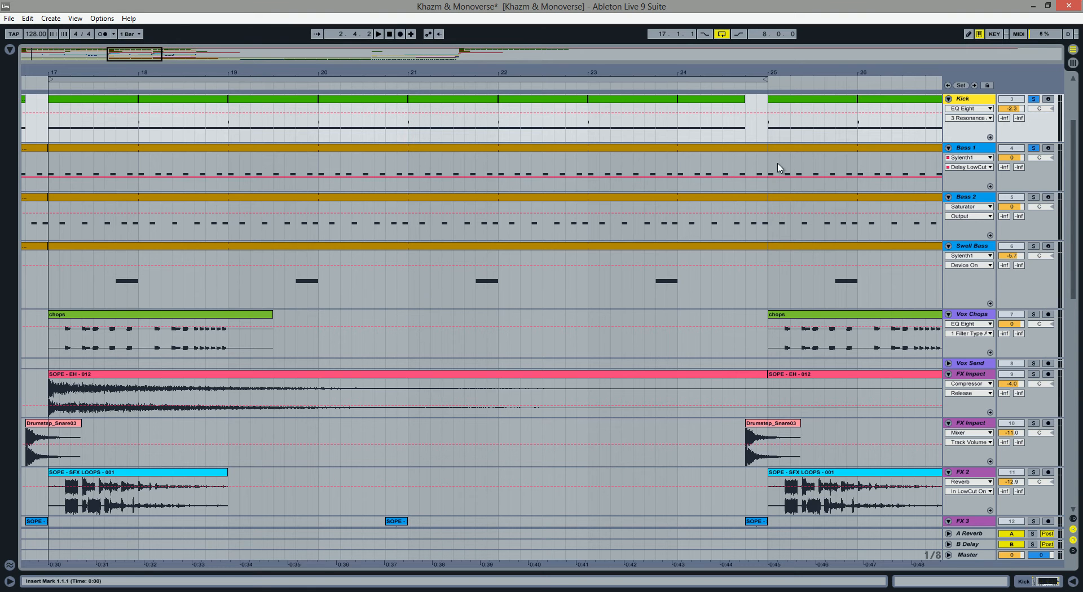
left_click(45, 85)
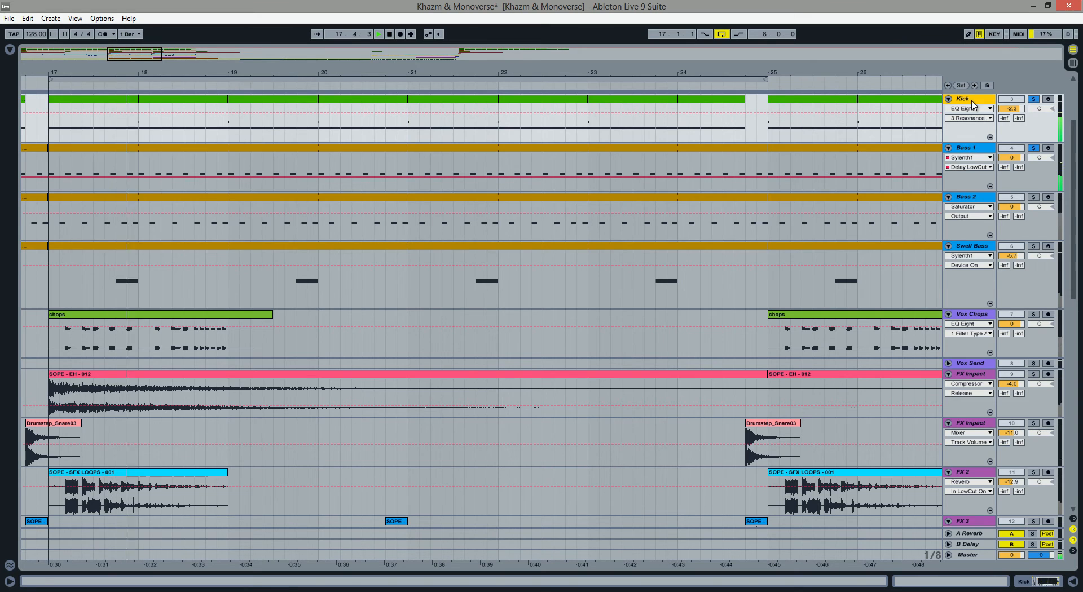
Shape band 4 of the Kick's EQ Eight into a narrow cut of about -3.82 dB at 49.9 Hz with a Q of 6.53
left_click(1041, 582)
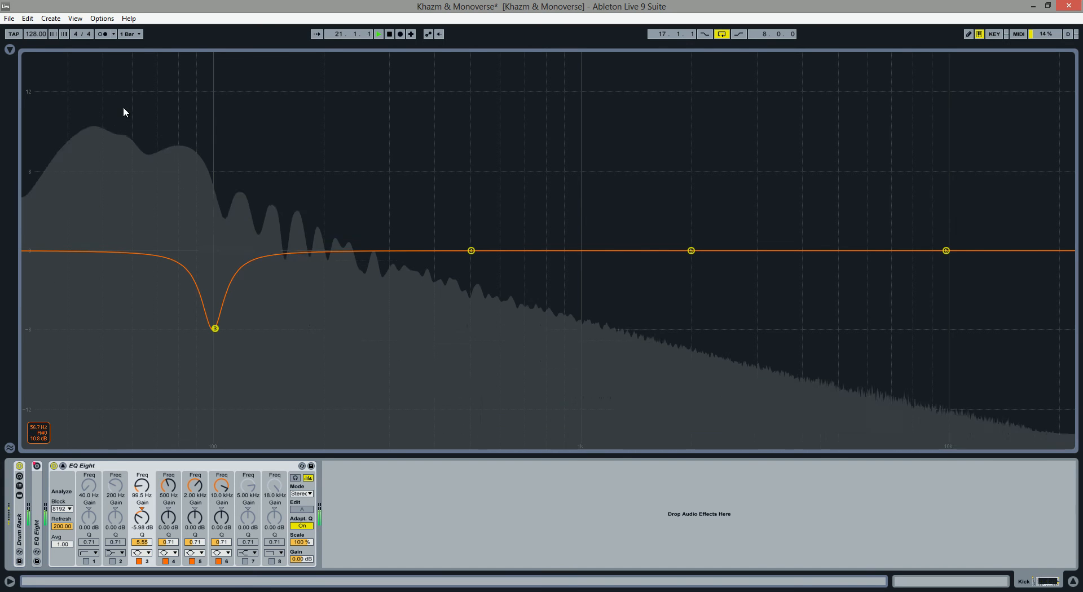
left_click_drag(119, 252, 105, 250)
left_click_drag(169, 542, 170, 497)
left_click_drag(105, 249, 107, 302)
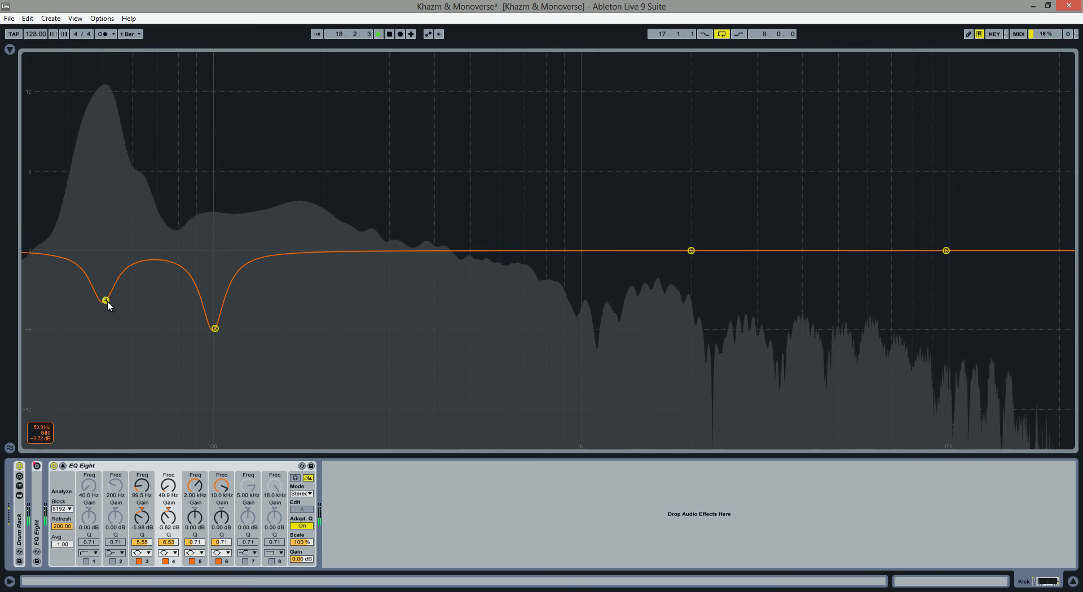
Play the song briefly from the start and again from bar 17, viewing the kick's spectrum in the expanded EQ Eight display
left_click(389, 34)
left_click(380, 35)
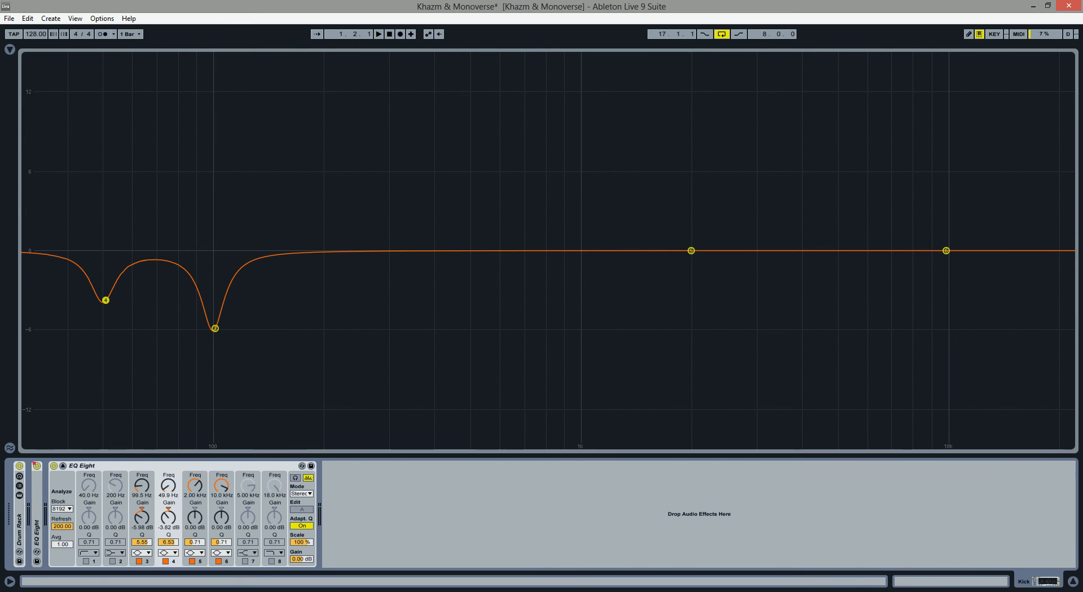
left_click(1073, 582)
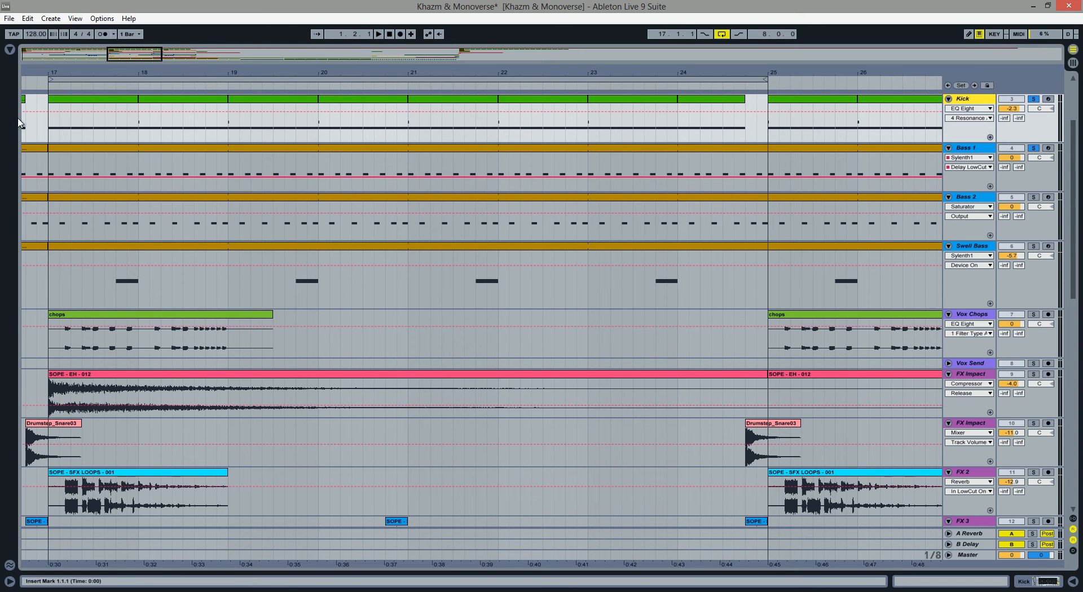
left_click(46, 84)
left_click(1029, 582)
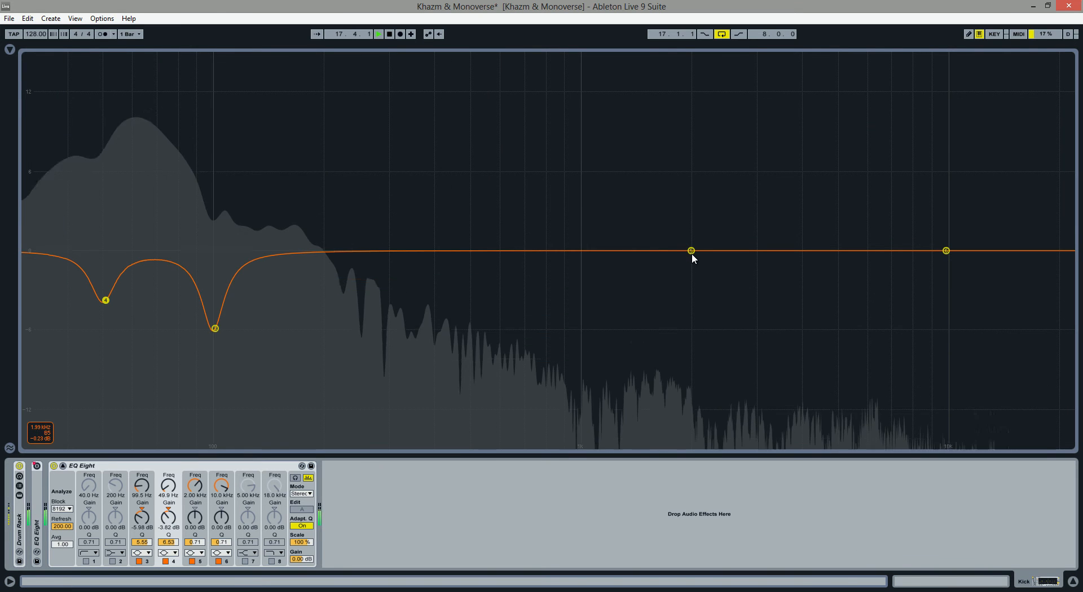
Shape EQ Eight band 5 on the Kick into a shallow cut of about -1.52 dB at 1.59 kHz with a Q of 5.78
left_click_drag(691, 253, 659, 255)
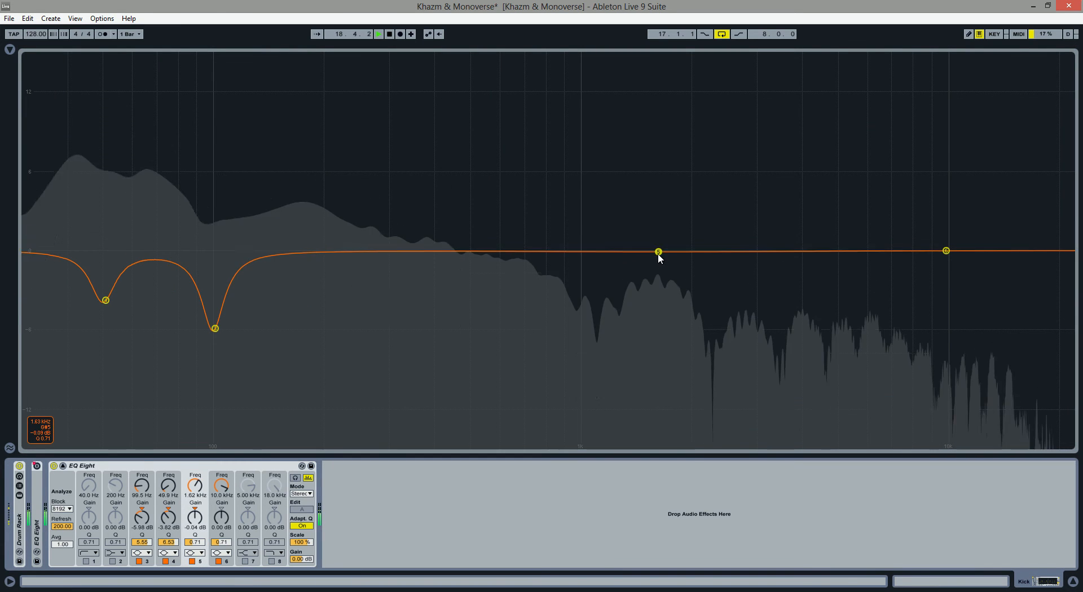
left_click_drag(197, 544, 196, 519)
left_click_drag(658, 252, 657, 271)
left_click_drag(197, 543, 197, 536)
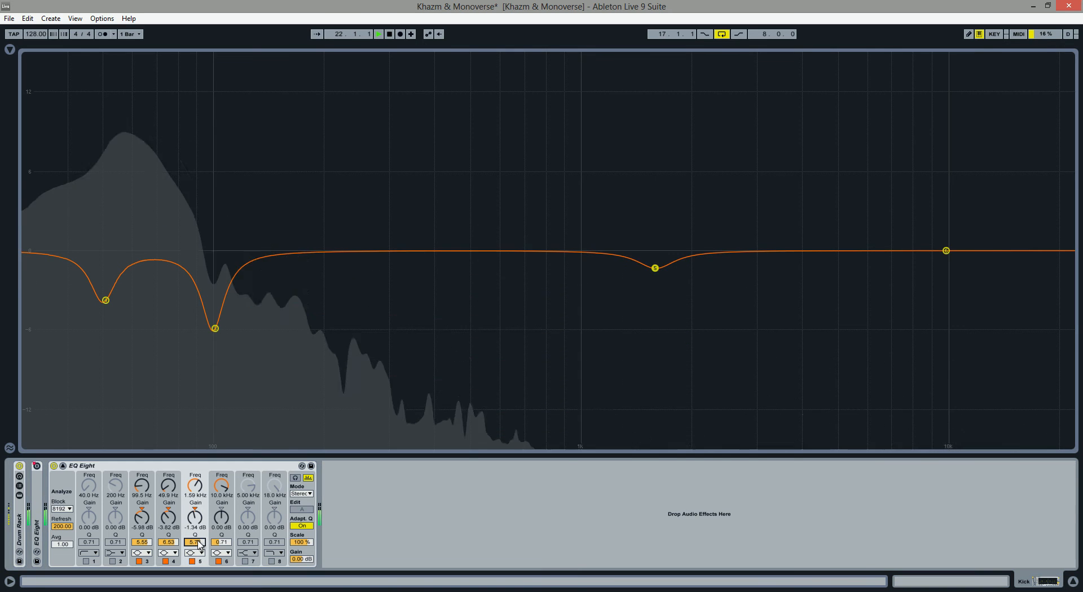
left_click_drag(655, 268, 655, 271)
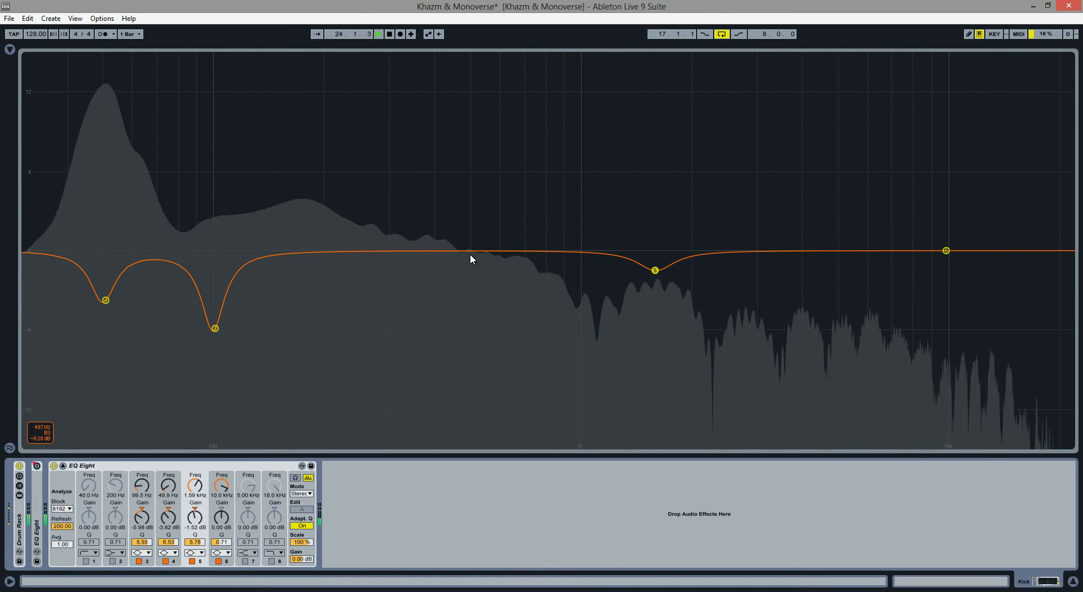
Restart playback from the beginning of the song to check the kick's spectrum, and stop it
key("space")
key("space")
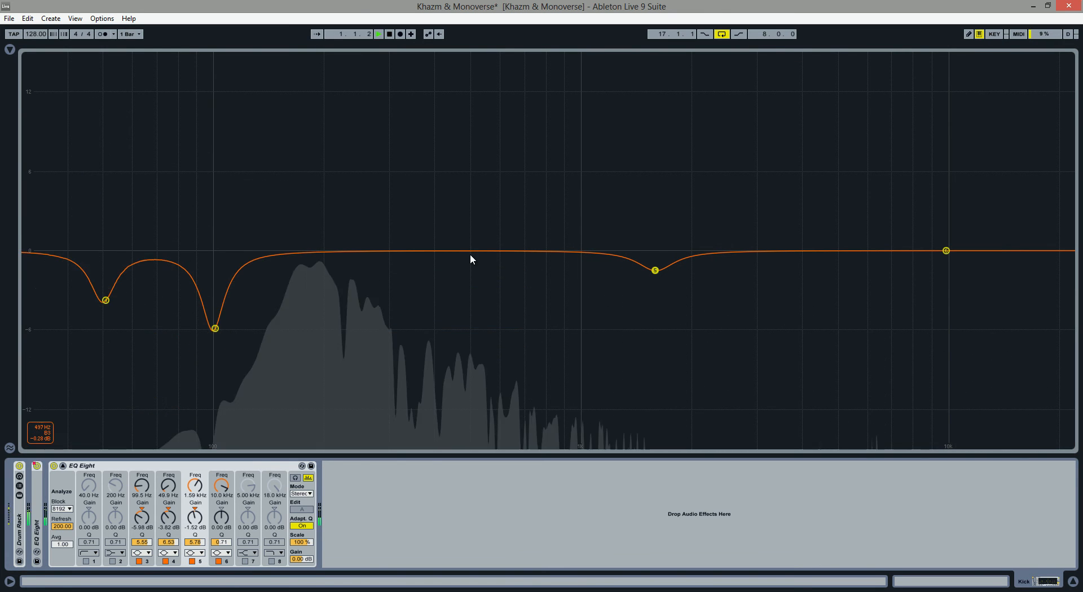
key("space")
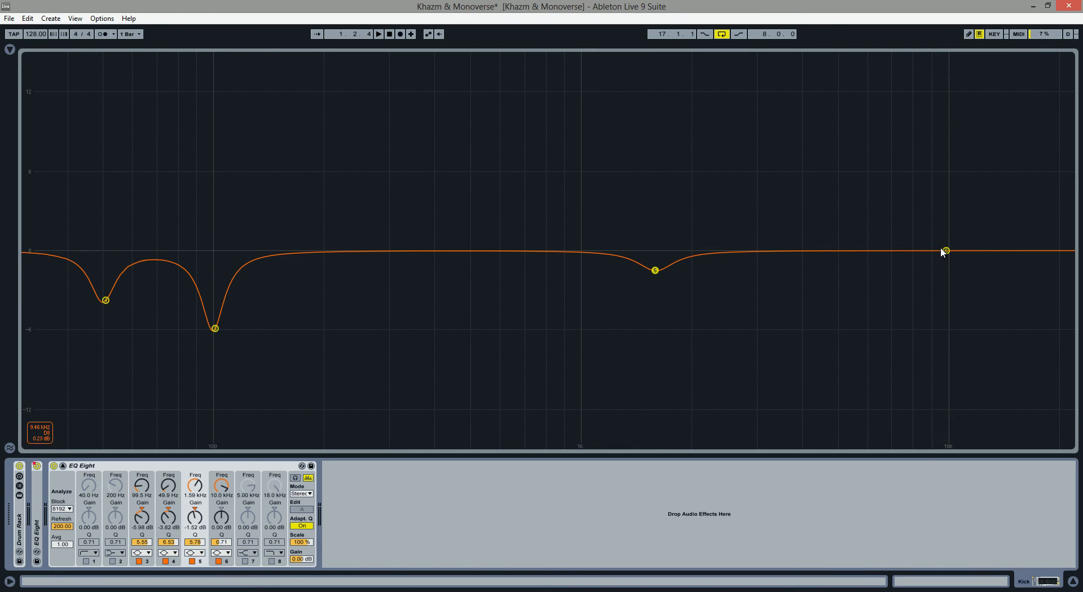
Shape EQ Eight band 6 on the Kick into a wide cut of about -1.56 dB at 393 Hz with a Q of 2.10
left_click_drag(943, 250, 432, 262)
left_click_drag(221, 544, 221, 543)
left_click_drag(435, 263, 433, 272)
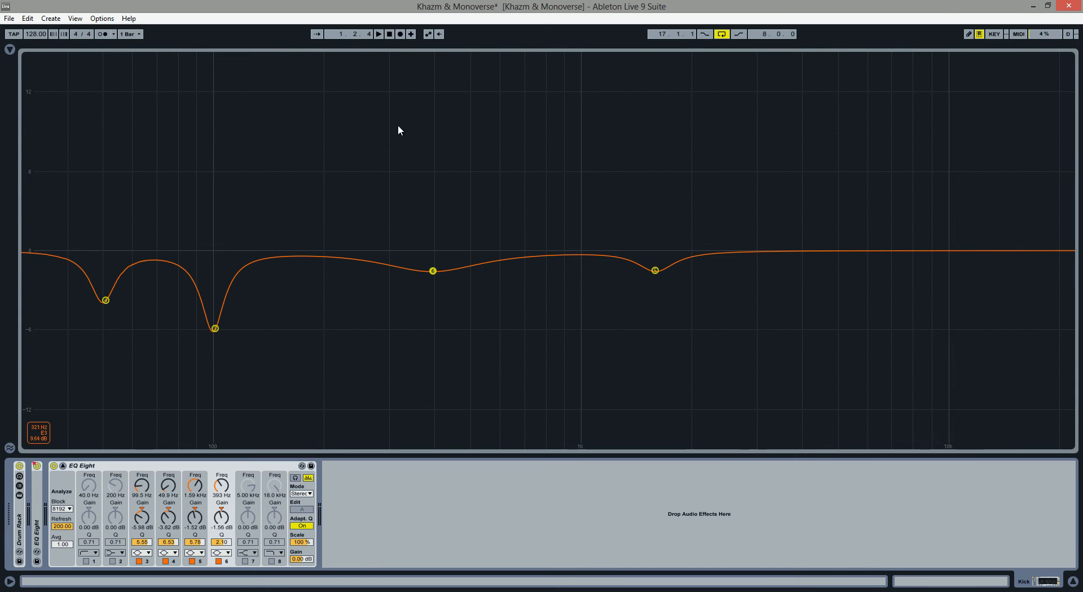
Play the loop from bar 17 to hear the equalized kick with the bass while viewing its spectrum in EQ Eight
left_click(1073, 583)
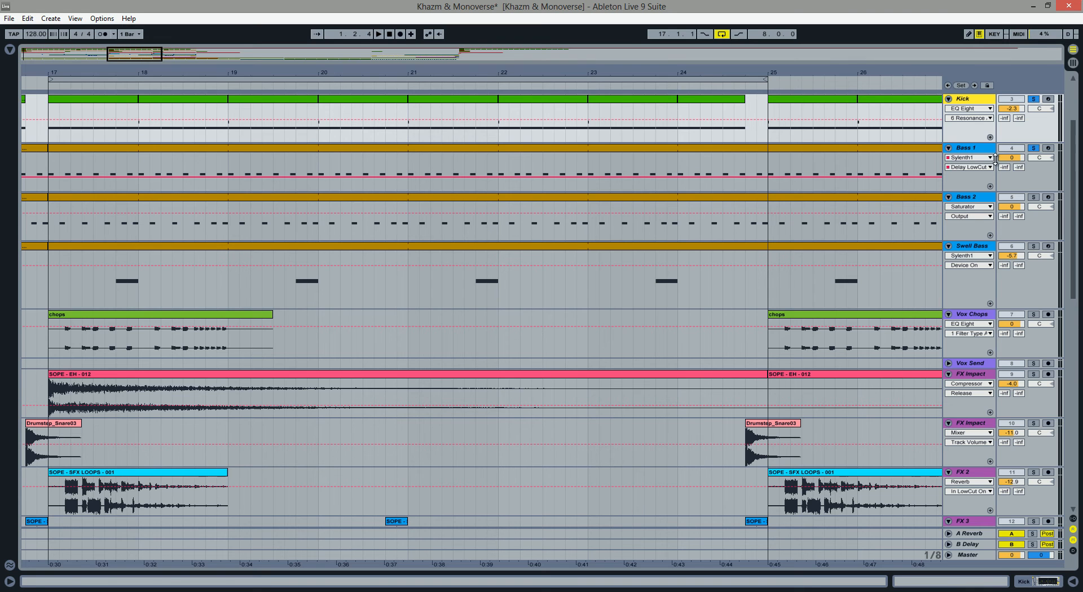
left_click(38, 85)
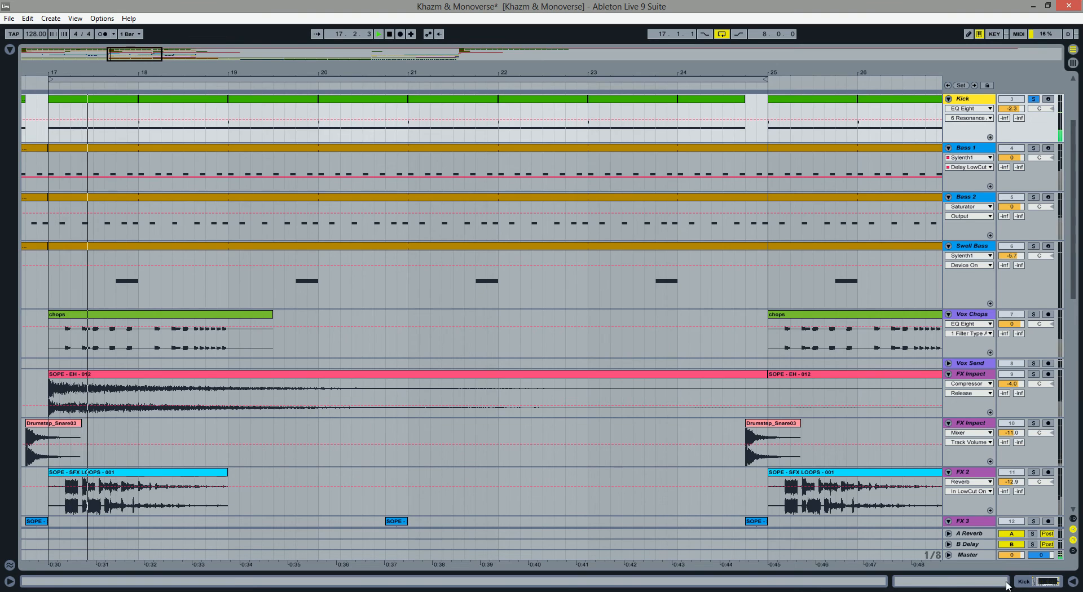
left_click(1037, 582)
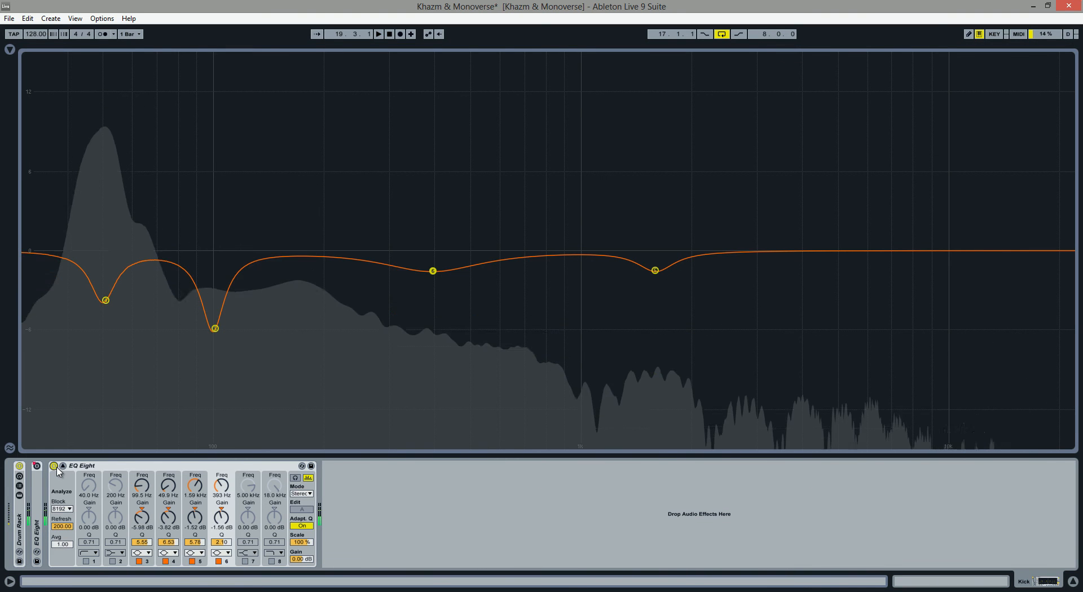
left_click(1072, 586)
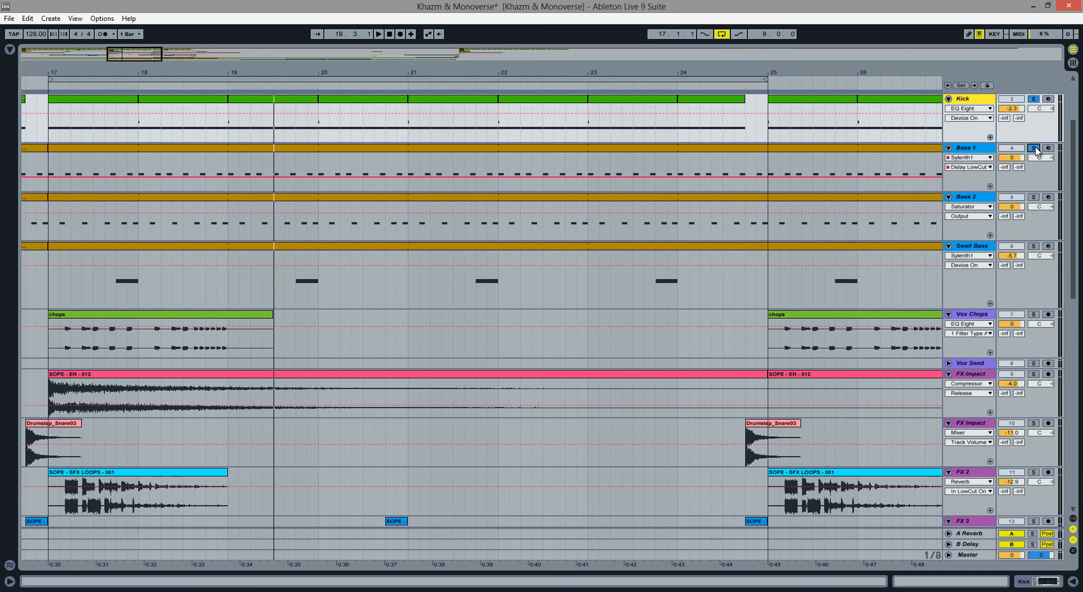
left_click(1036, 587)
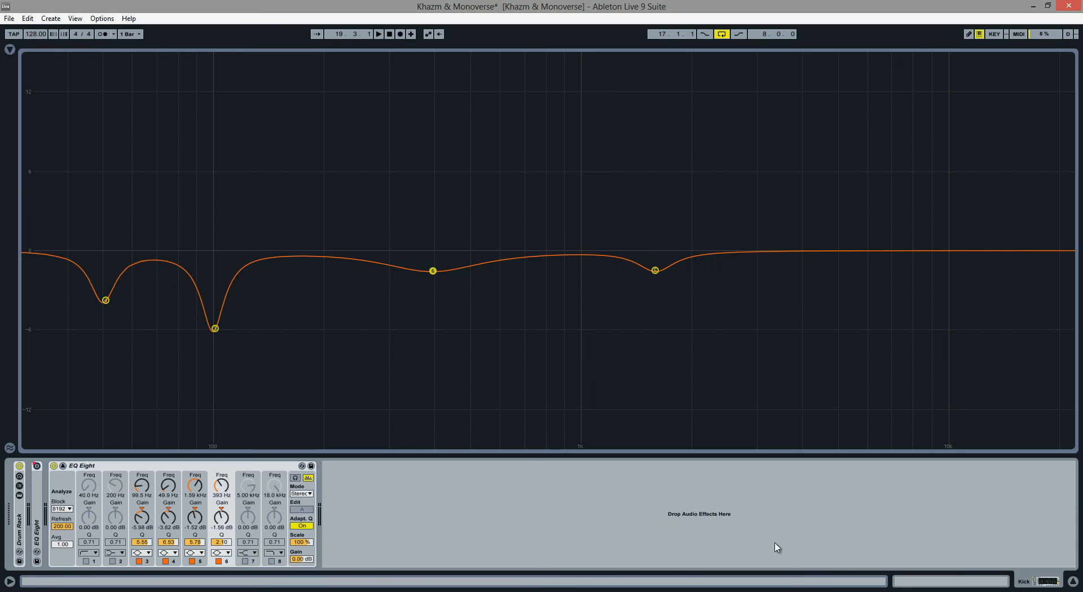
Copy the Kick's EQ Eight and paste it at the end of the Bass 1 device chain
left_click(63, 466)
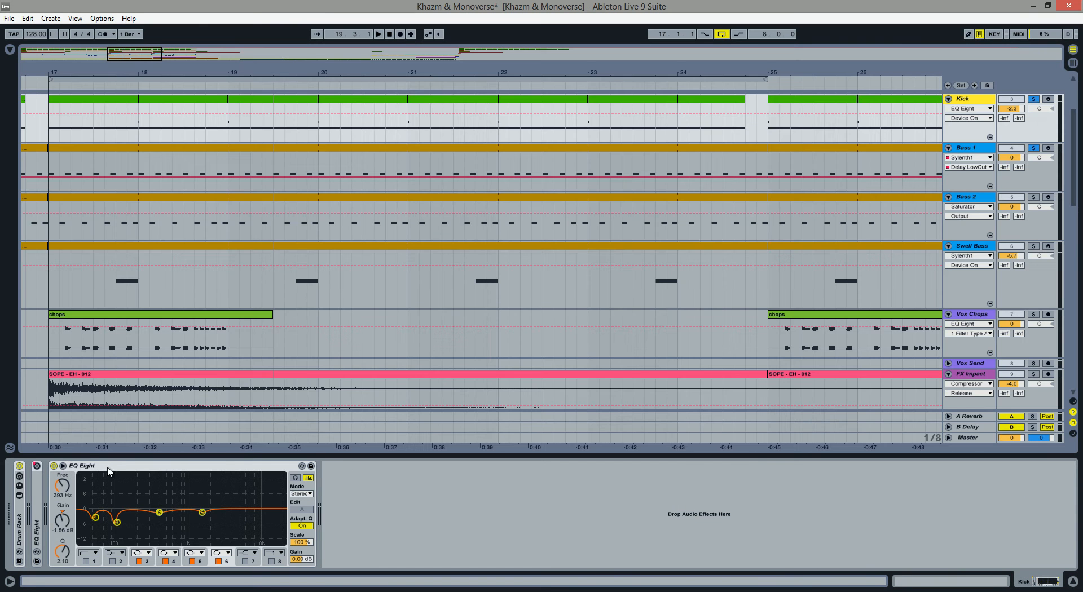
left_click(105, 468)
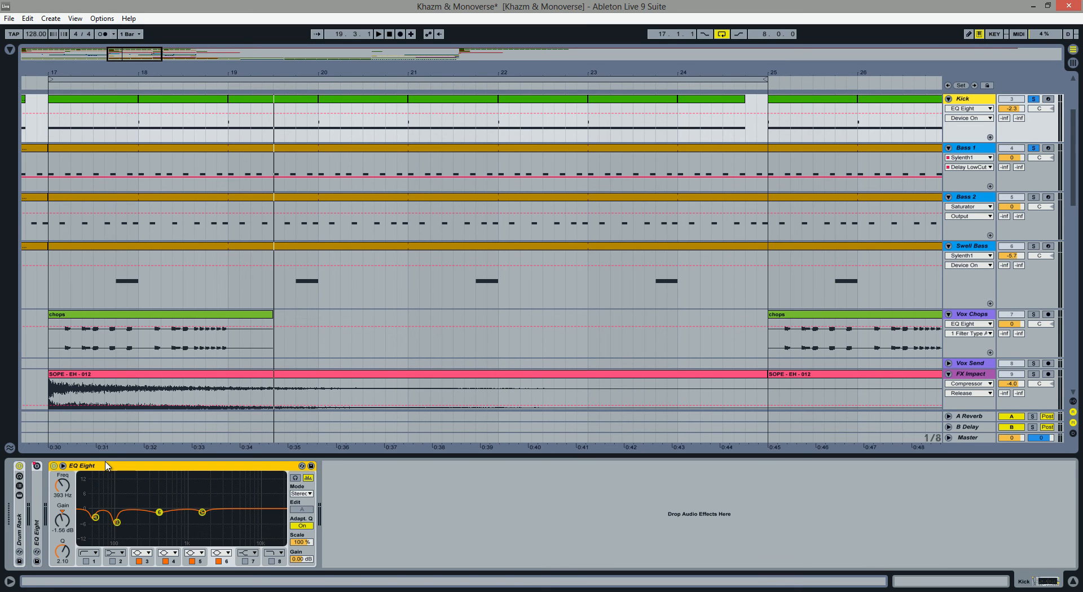
left_click(1032, 149)
left_click(639, 531)
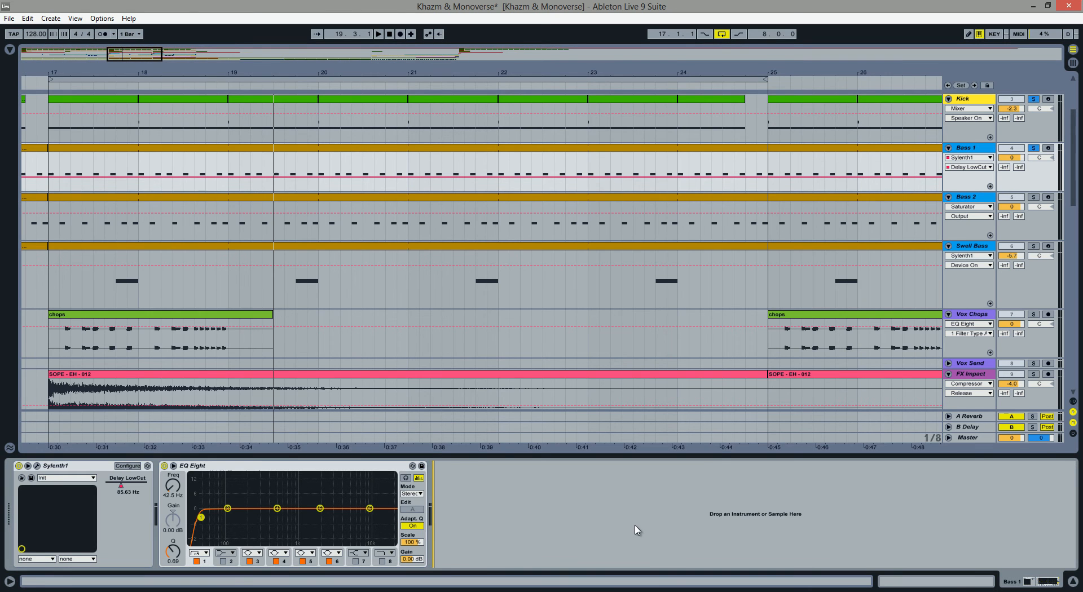
key("ctrl+v")
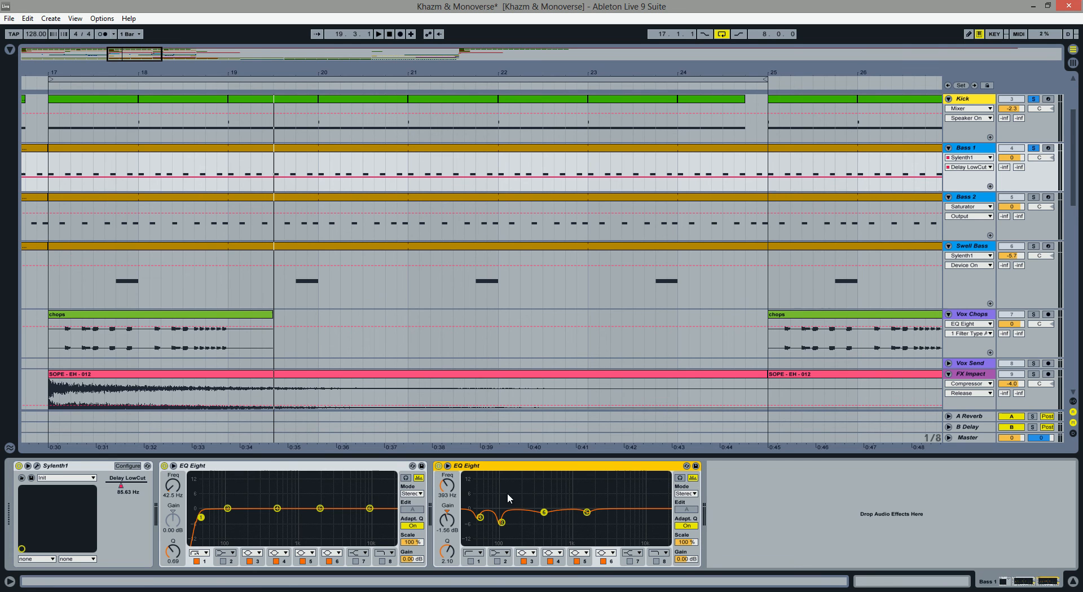
Examine the pasted EQ Eight's curve on Bass 1 and play from bar 17, toggling the device to compare the sound
left_click(449, 467)
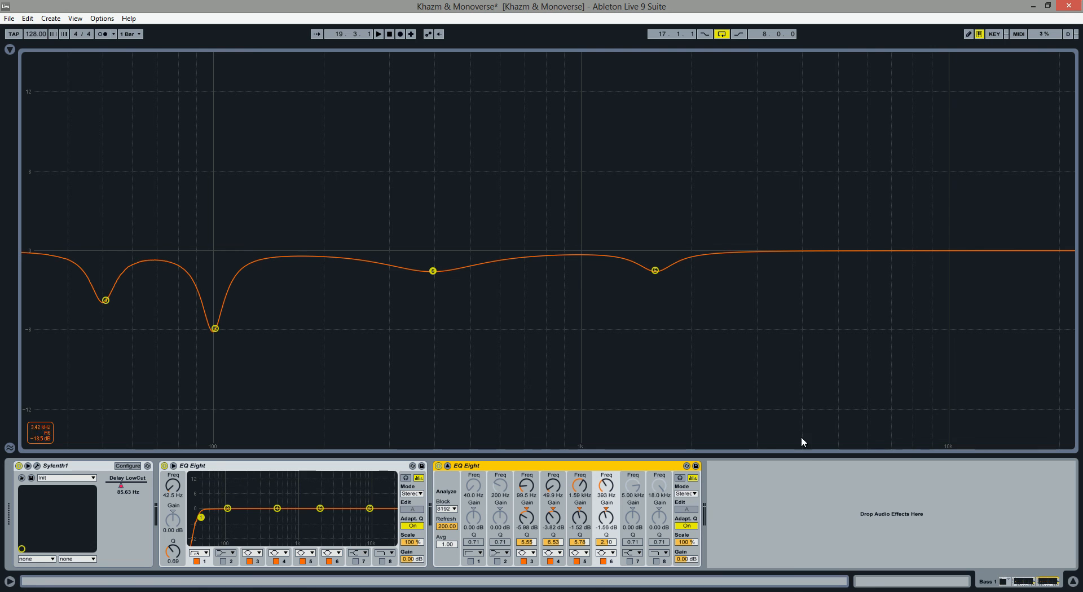
left_click(1073, 584)
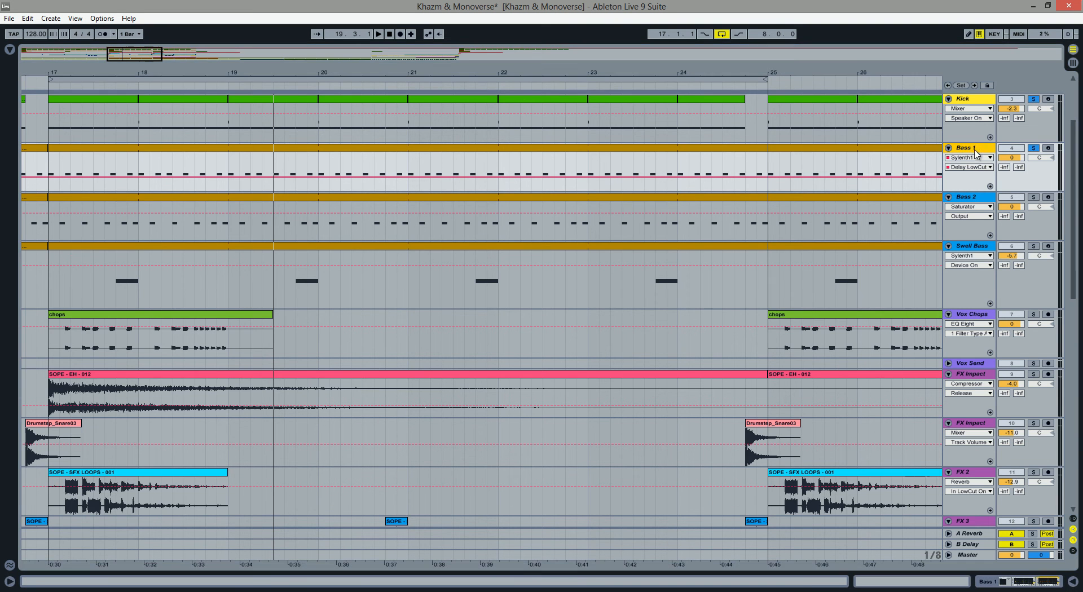
left_click(1028, 583)
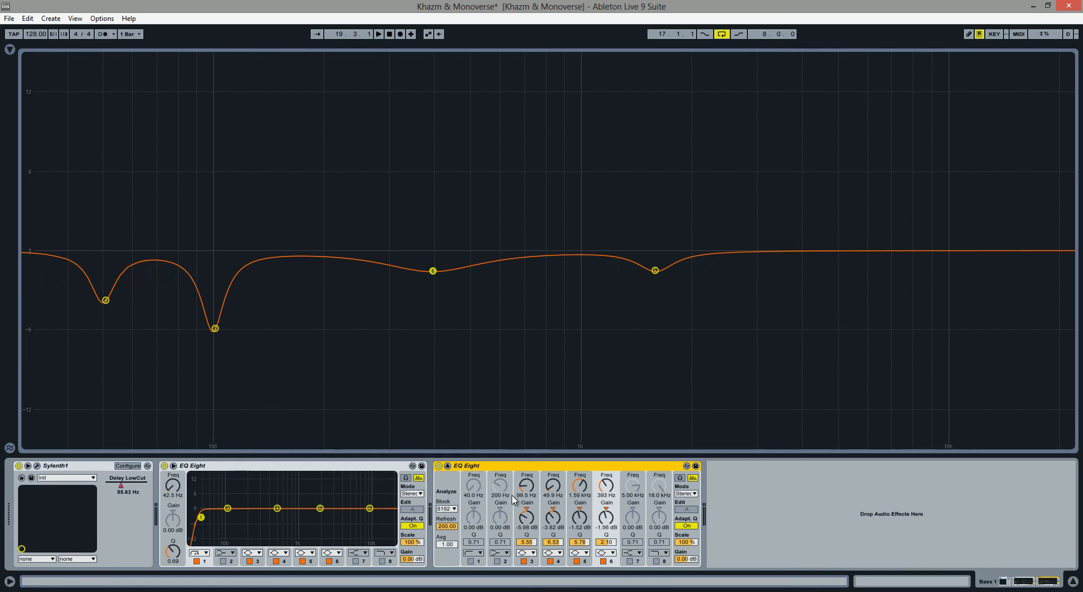
left_click(448, 466)
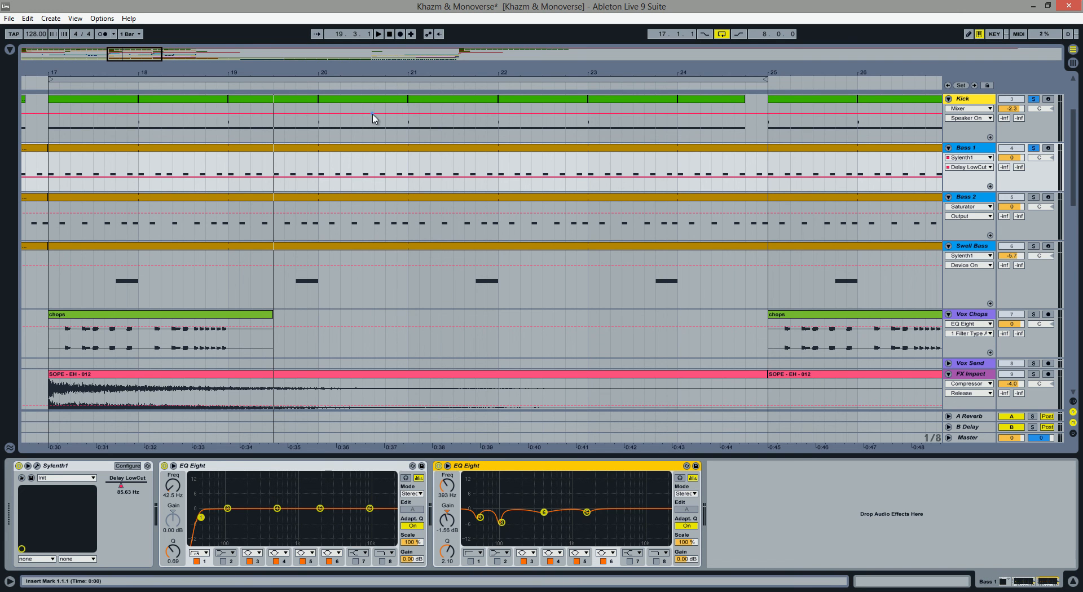
left_click(42, 84)
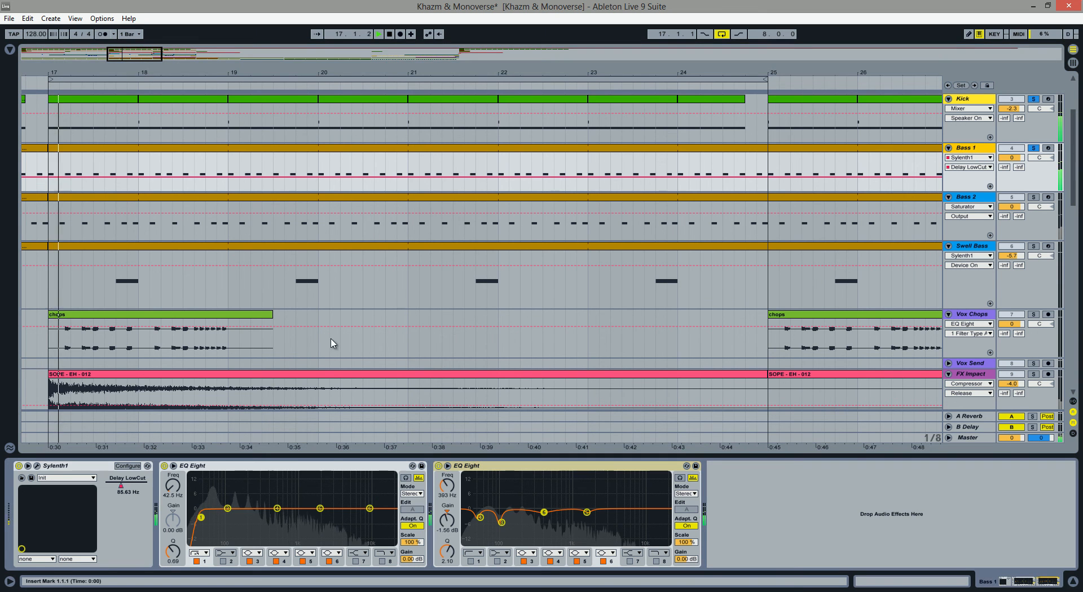
left_click(440, 467)
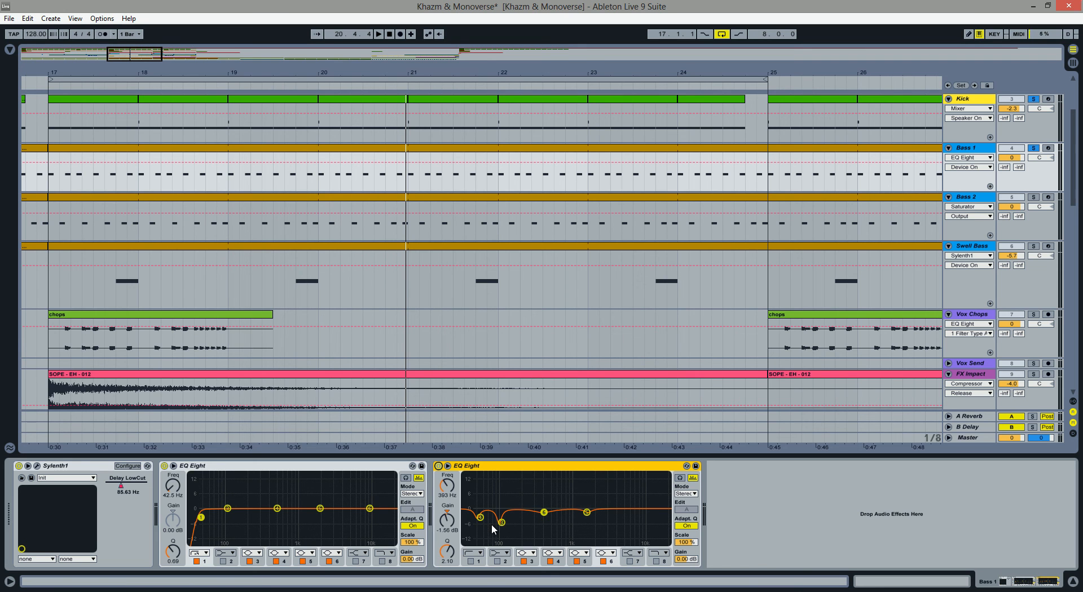
Add a new EQ Eight at the end of the Bass 1 chain, expand its display and play the song from the start
left_click(10, 50)
left_click(798, 531)
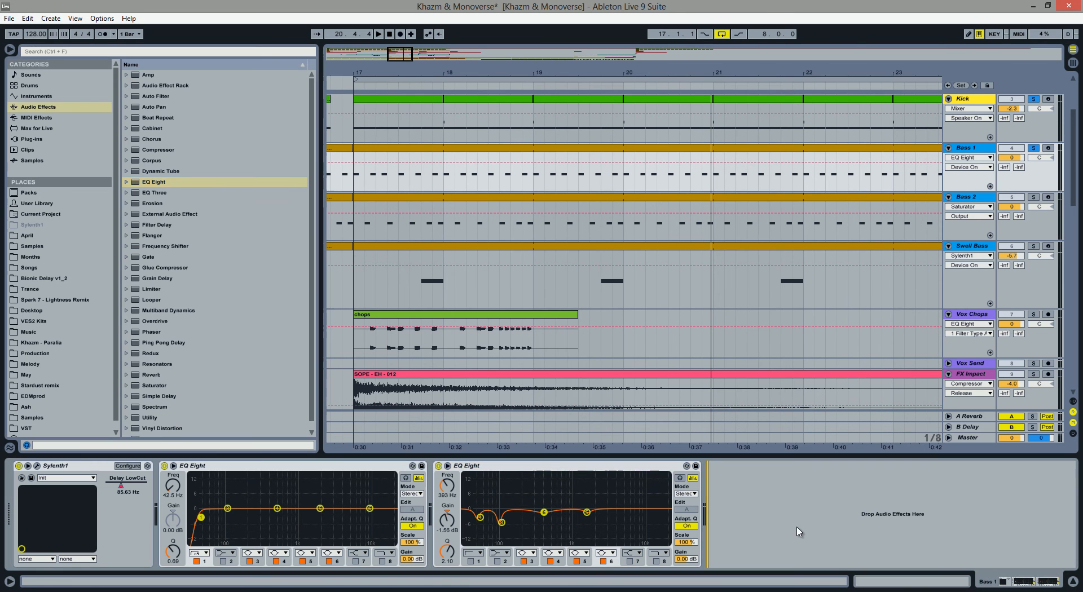
left_click_drag(149, 185, 625, 516)
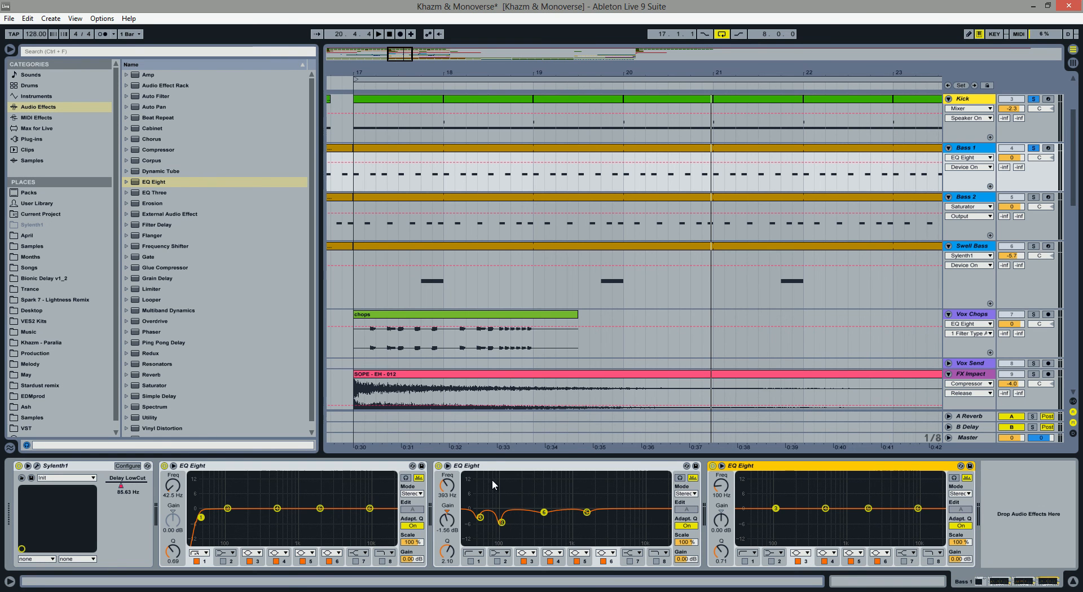
left_click(723, 466)
left_click(385, 33)
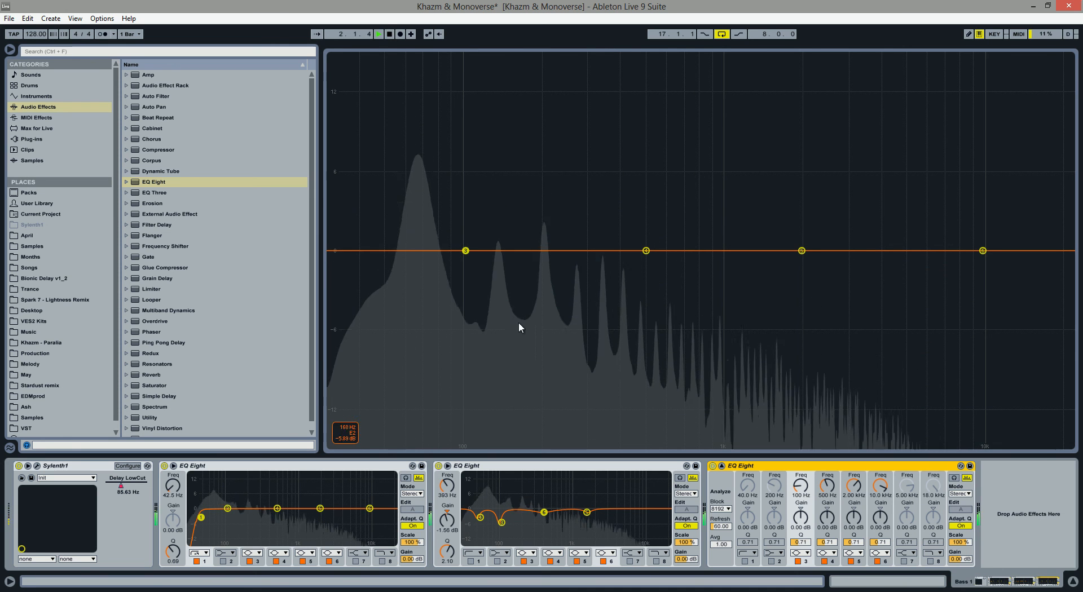
Shape band 3 of the new Bass 1 EQ Eight into a cut of about -1.04 dB at 68.7 Hz with a Q of 5.12
left_click_drag(466, 251, 421, 252)
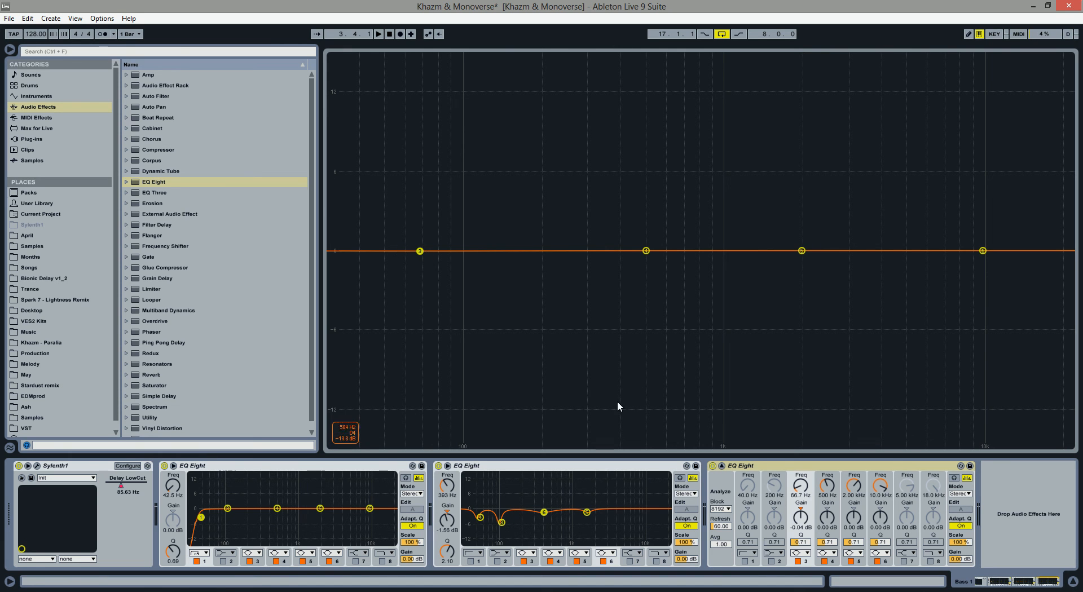
left_click_drag(793, 541, 792, 540)
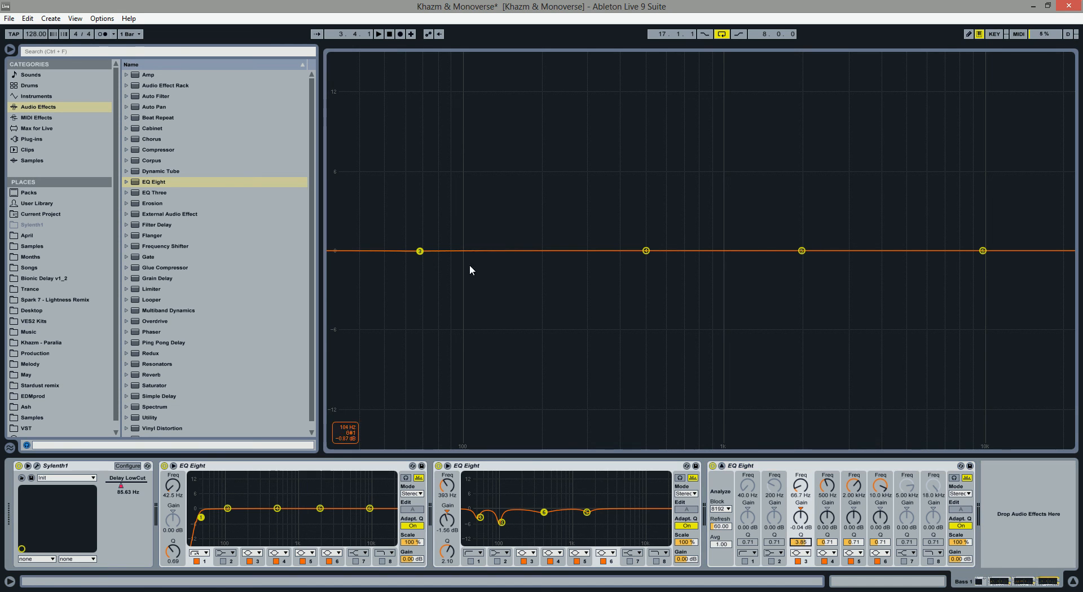
left_click_drag(415, 252, 422, 265)
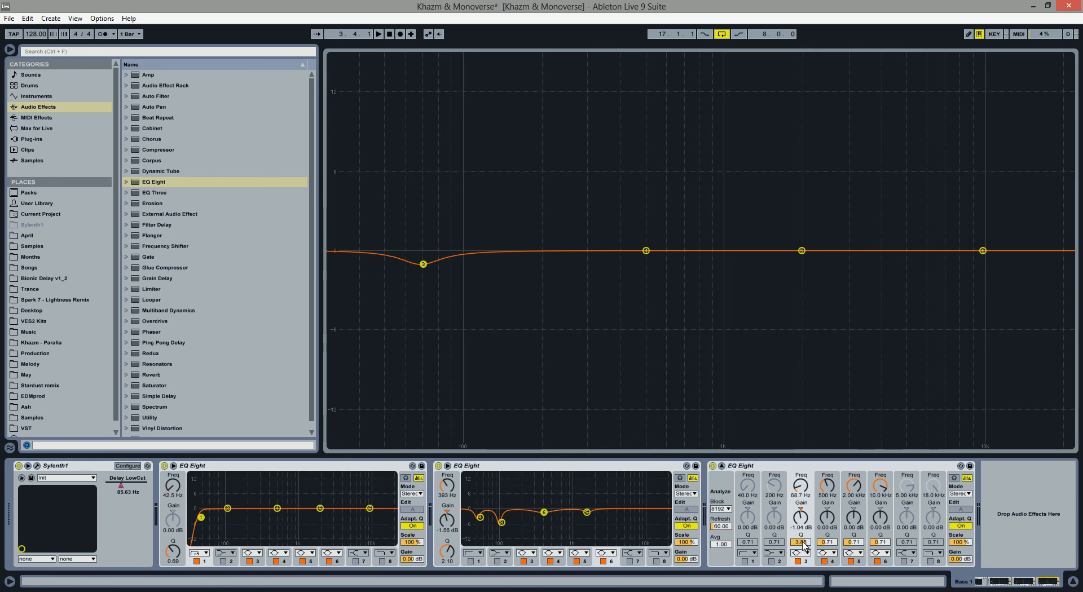
left_click_drag(803, 543, 804, 543)
Play the bass briefly and shape band 4 into a cut of about -1.82 dB at 140 Hz with a Q of 3.70
key("space")
left_click_drag(646, 251, 499, 249)
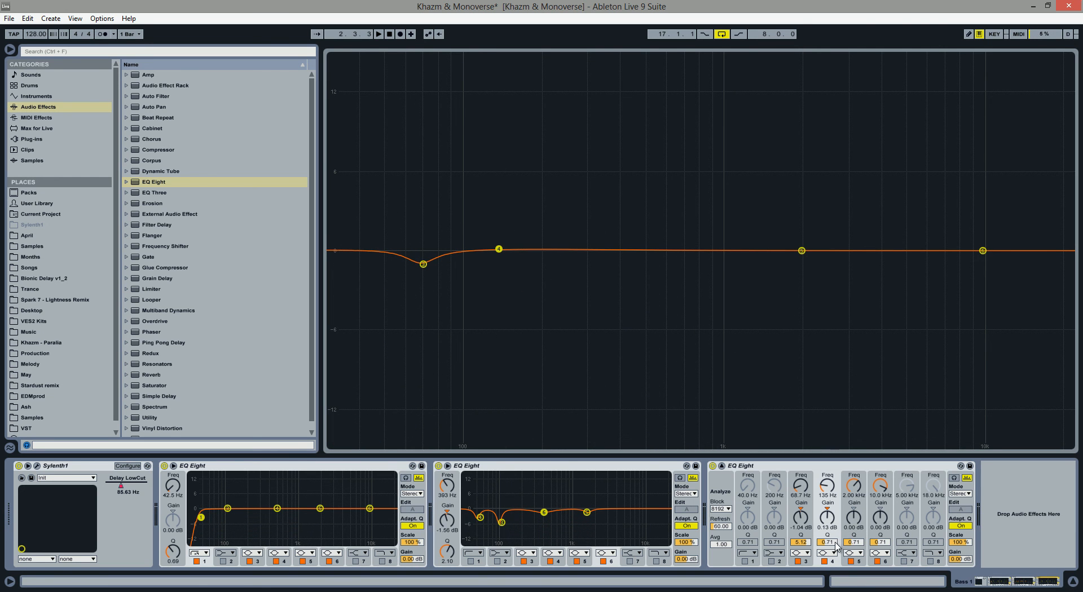
left_click_drag(828, 543, 830, 545)
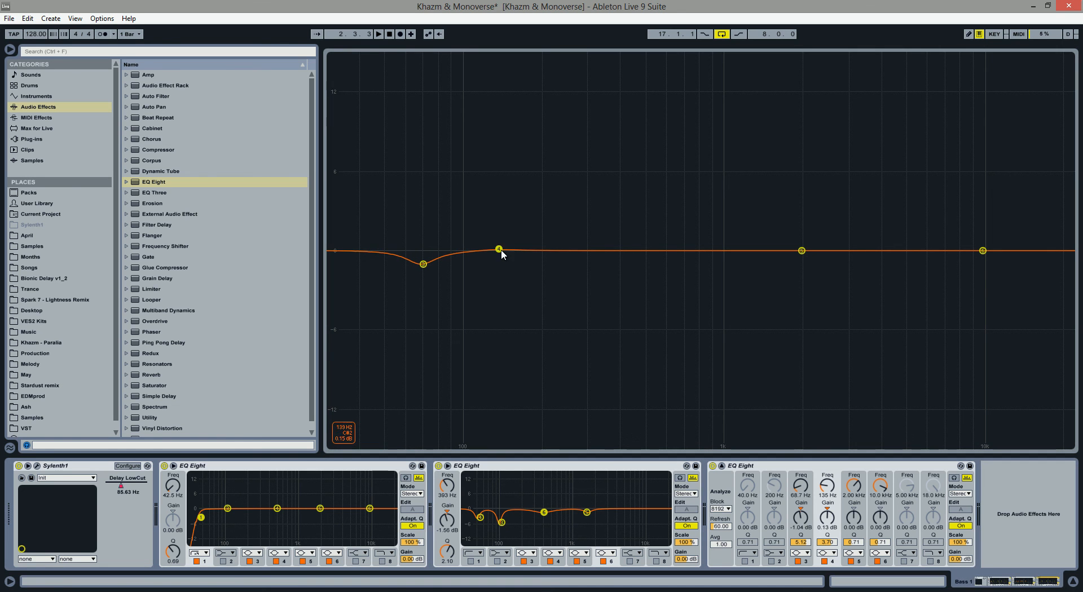
left_click_drag(499, 249, 504, 275)
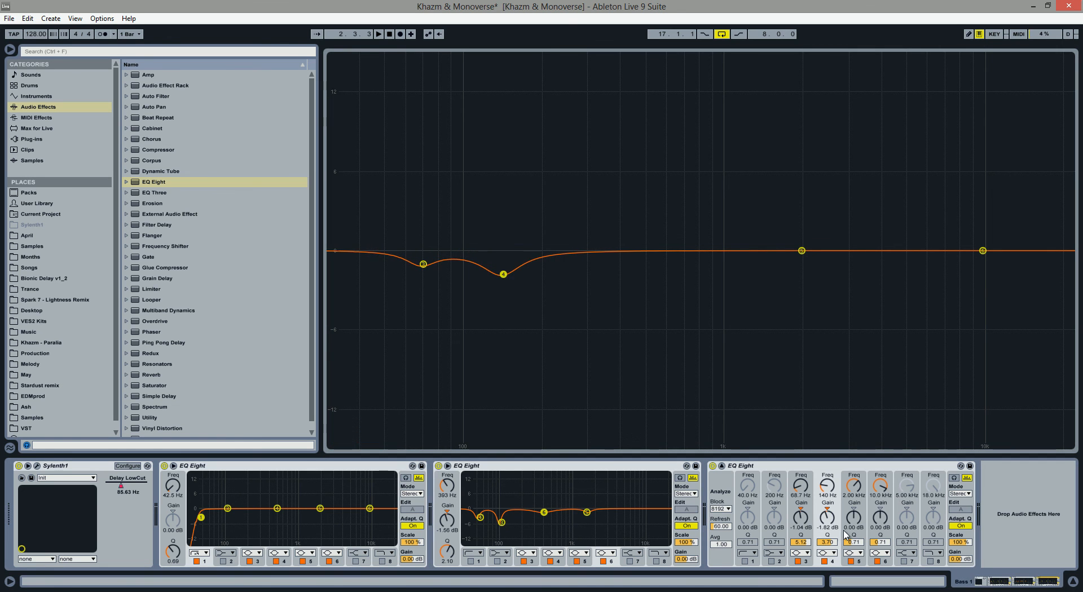
Narrow band 4 to a Q of 10.6 at about 142 Hz and -2.25 dB, and cut band 5 by about 1.95 dB at 283 Hz
left_click_drag(828, 543, 607, 389)
key("space")
left_click_drag(503, 274, 504, 279)
left_click_drag(802, 251, 584, 276)
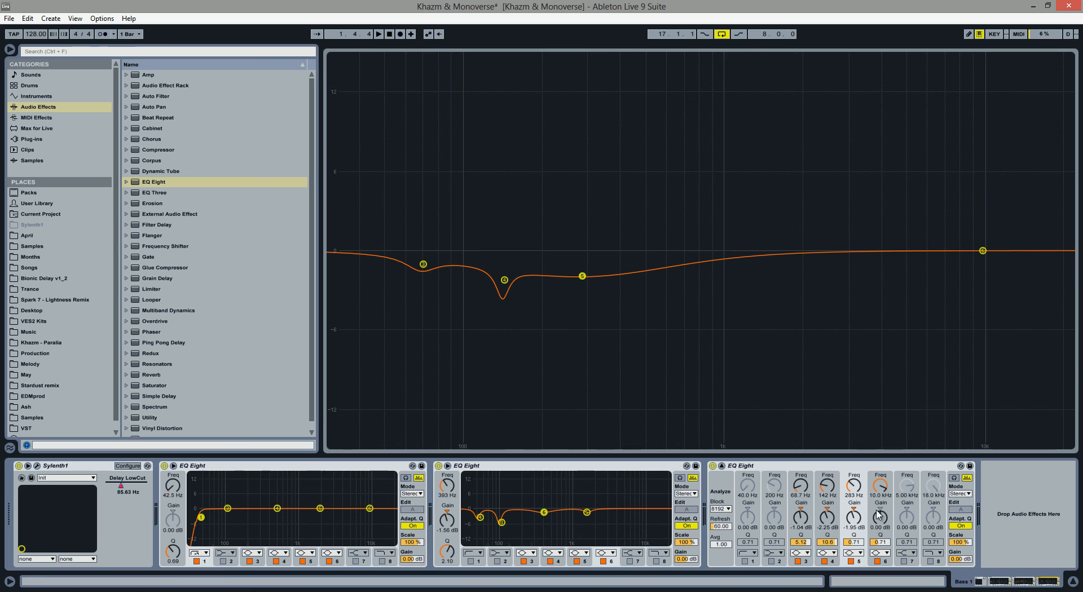
Reshape the cuts to about -4.38 dB at 293 Hz with Q 2.67 (band 5), -2.82 dB at 139 Hz (band 4) and -2.08 dB at 70.4 Hz (band 3)
left_click_drag(855, 543, 587, 308)
left_click_drag(504, 280, 506, 282)
left_click_drag(423, 264, 426, 277)
left_click_drag(853, 543, 854, 560)
key("space")
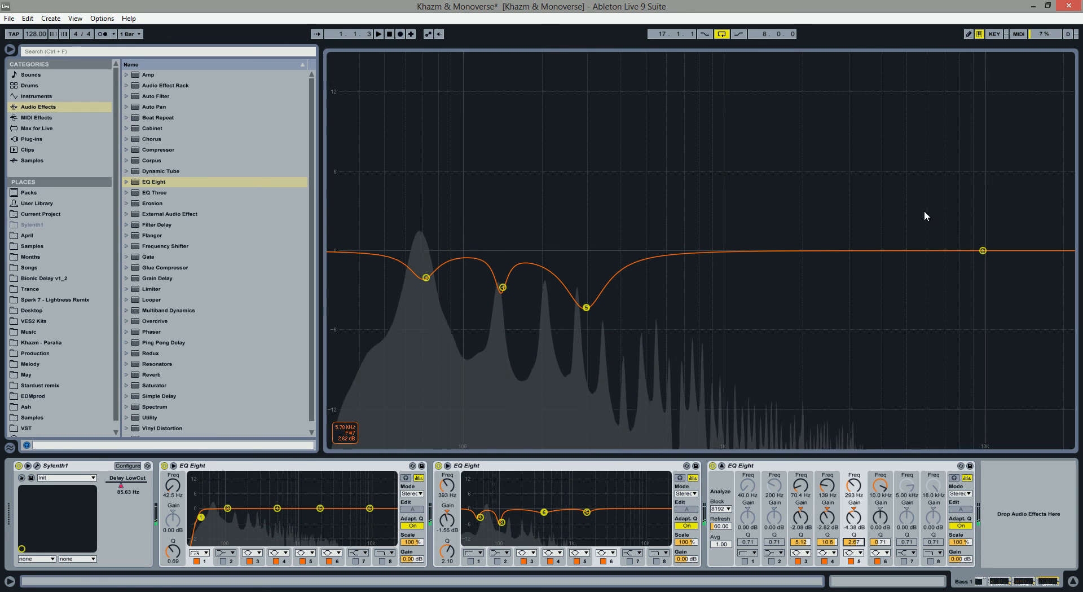
Cut band 6 about -3.29 dB at 1.90 kHz, adjust band 5 to -4.47 dB at 289 Hz and set the EQ's output gain to 1.13 dB
left_click_drag(983, 251, 797, 295)
left_click_drag(589, 313, 591, 313)
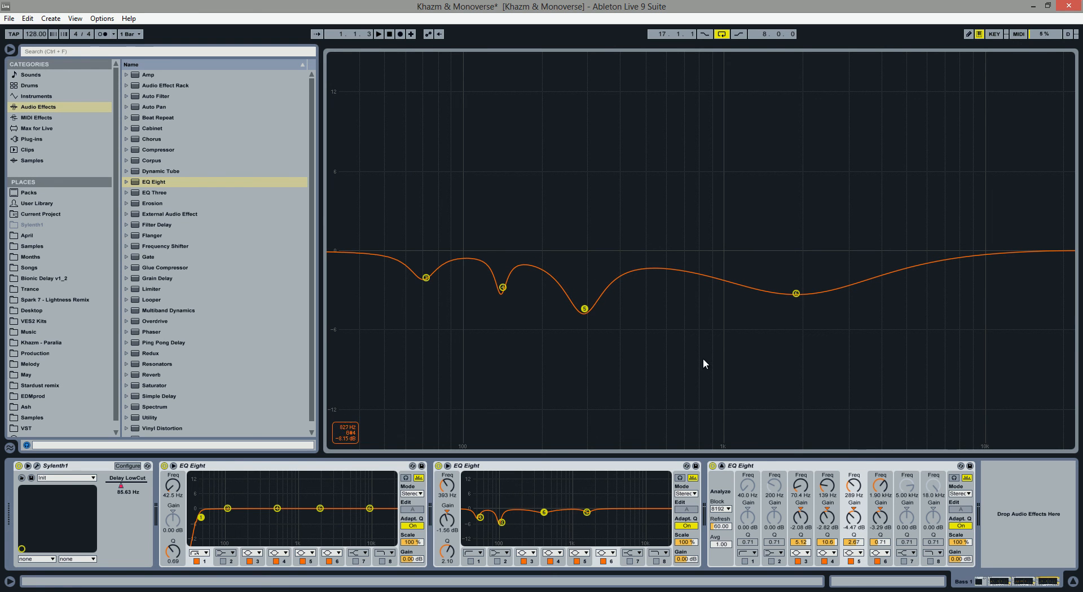
left_click_drag(958, 561, 962, 566)
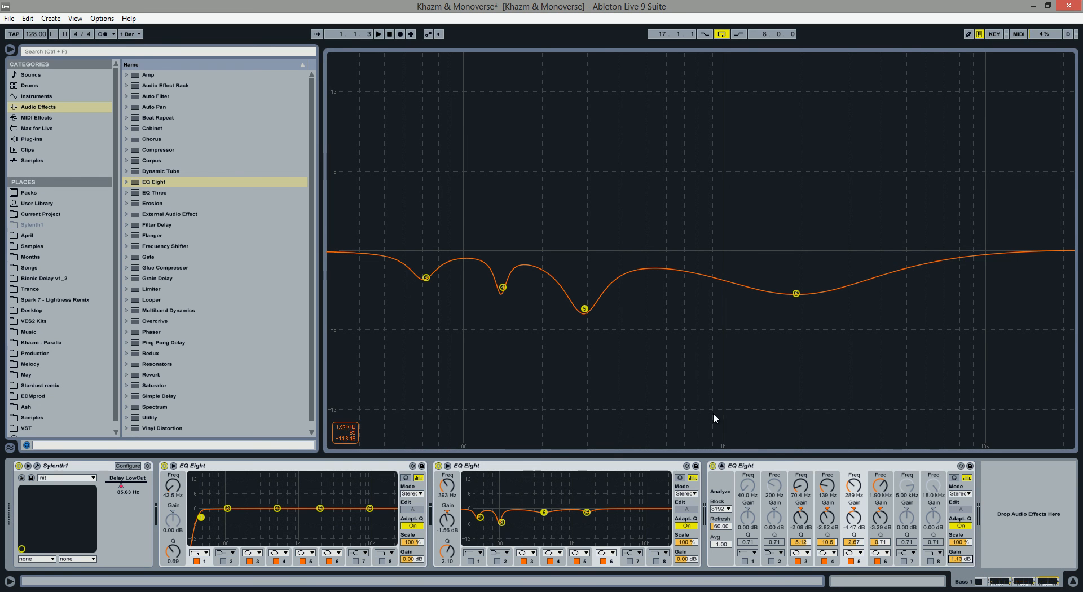
Move the newly shaped EQ Eight from Bass 1 to the end of the Kick chain and collapse its expanded display
left_click(770, 466)
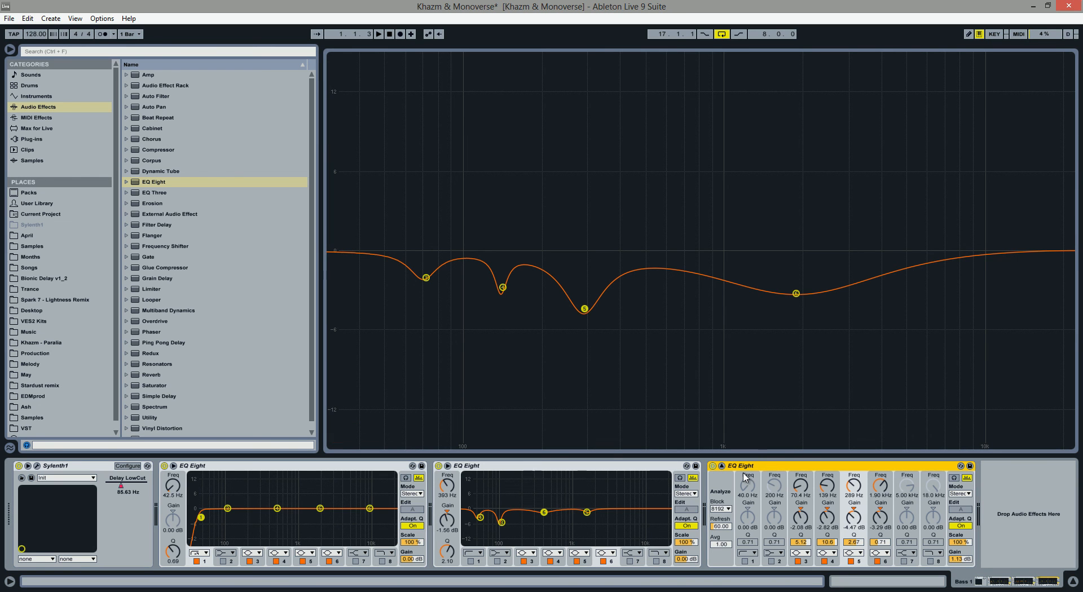
key("Delete")
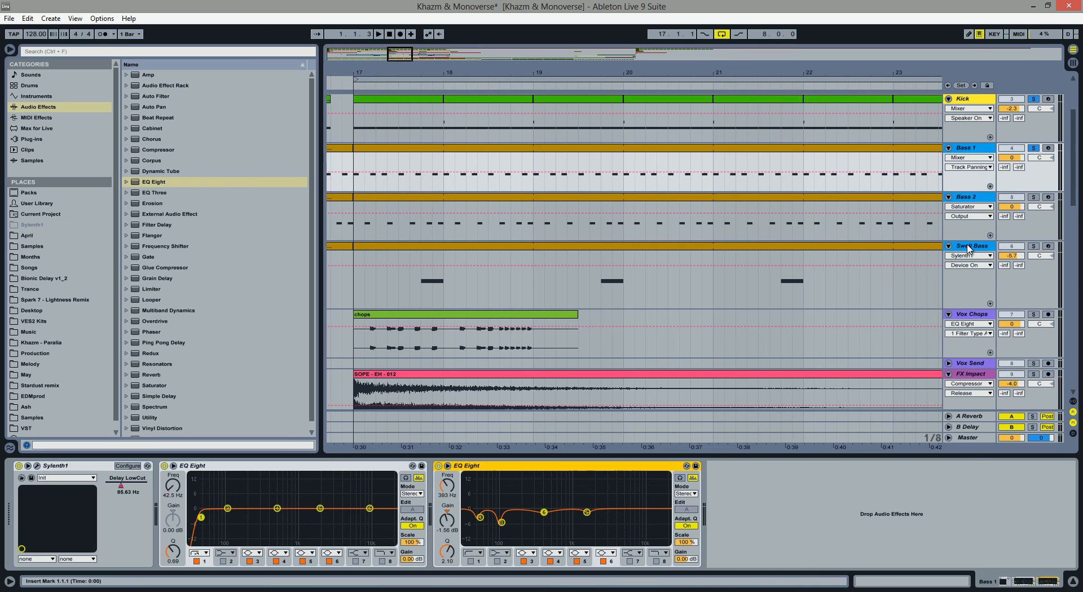
left_click(770, 498)
left_click(982, 105)
left_click(668, 486)
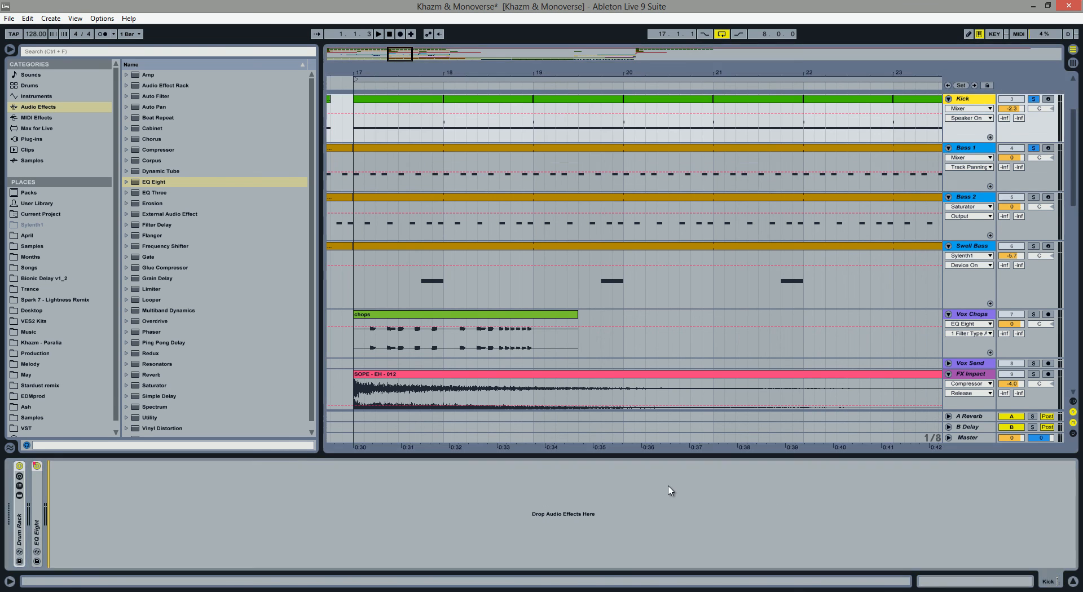
key("ctrl+v")
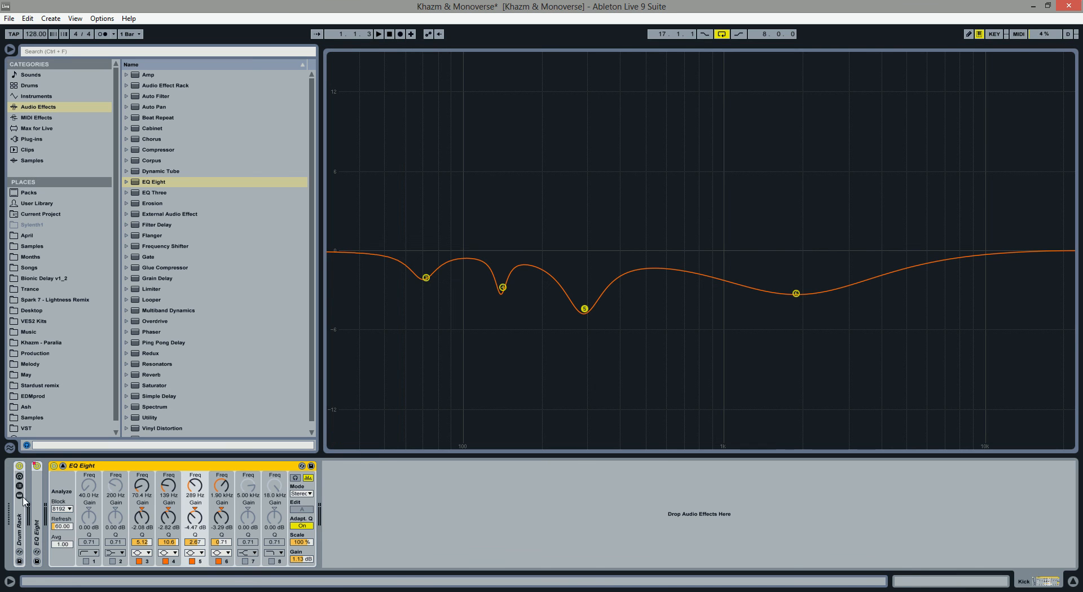
left_click(70, 465)
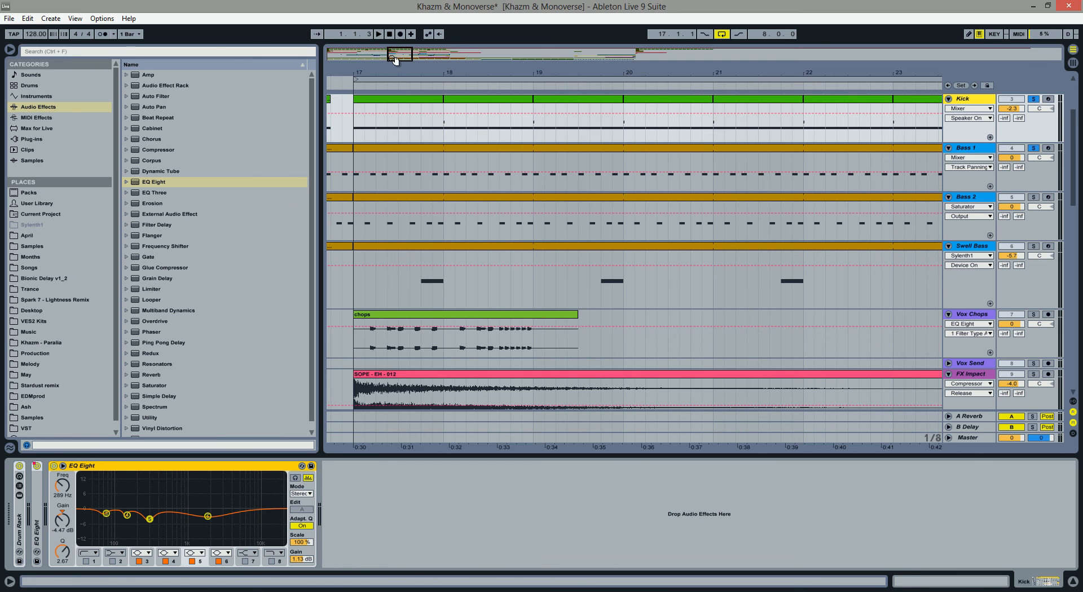
Play from bar 17 and switch off the second EQ Eight on Bass 1
left_click(343, 86)
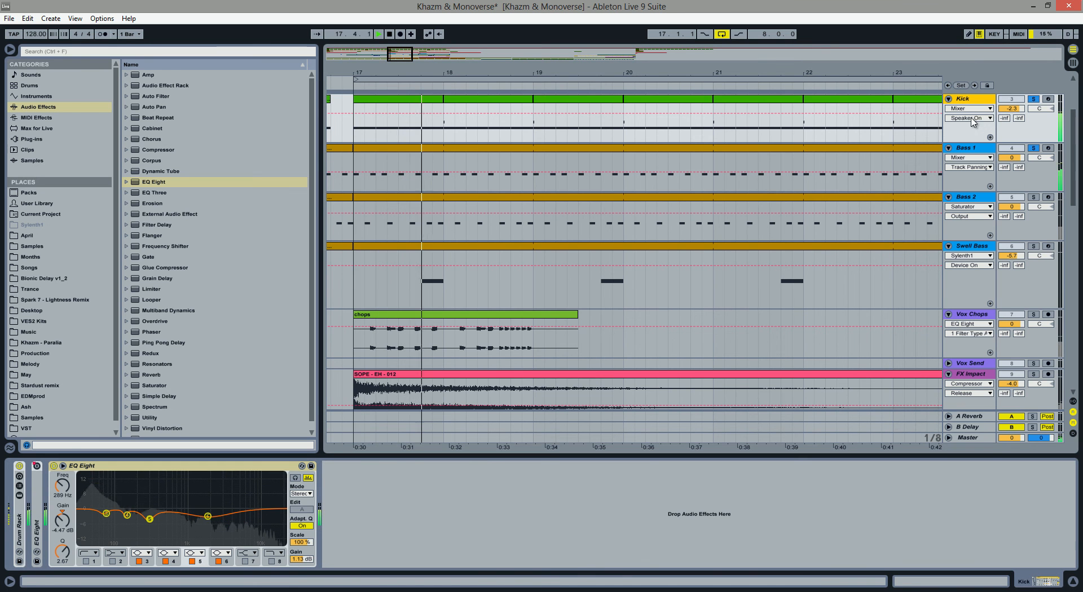
left_click(981, 149)
left_click(438, 466)
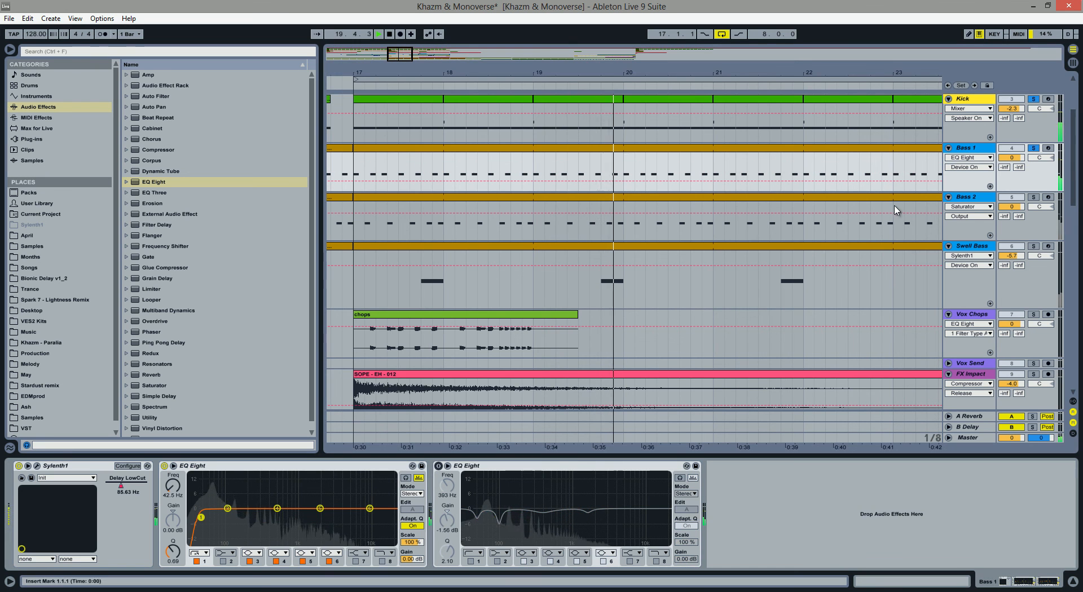
Toggle the pasted EQ Eight on the Kick track off and back on during playback to compare the sound
left_click(980, 100)
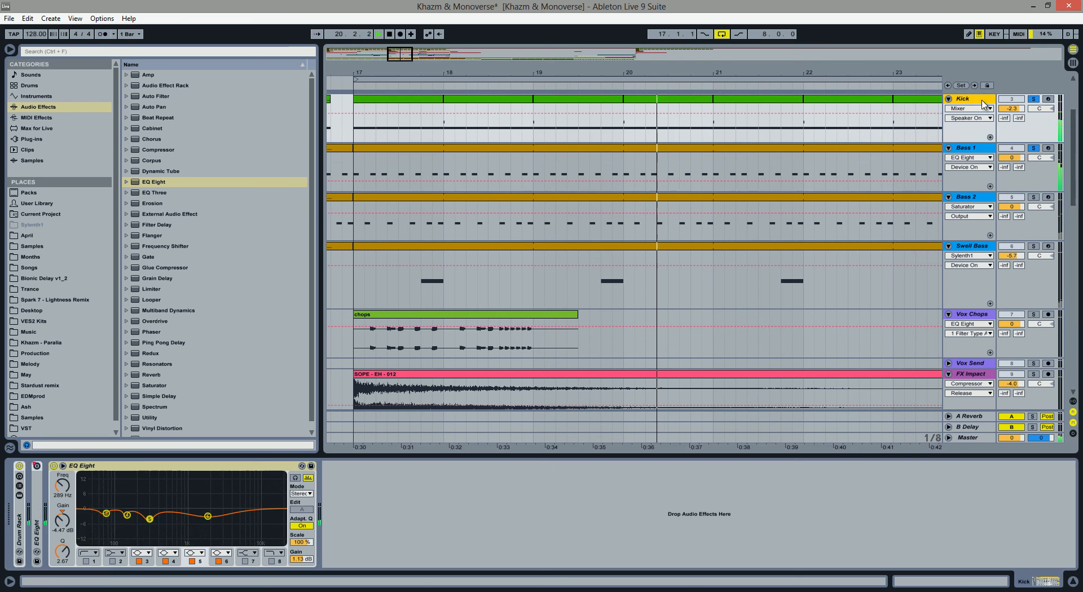
left_click(54, 466)
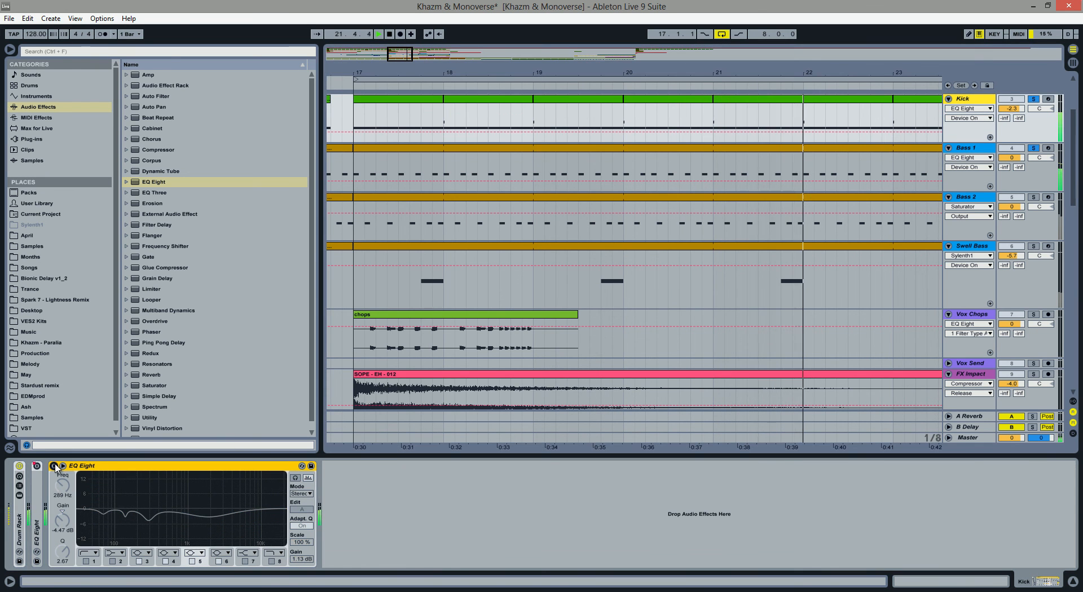
left_click(54, 466)
left_click_drag(402, 57, 409, 68)
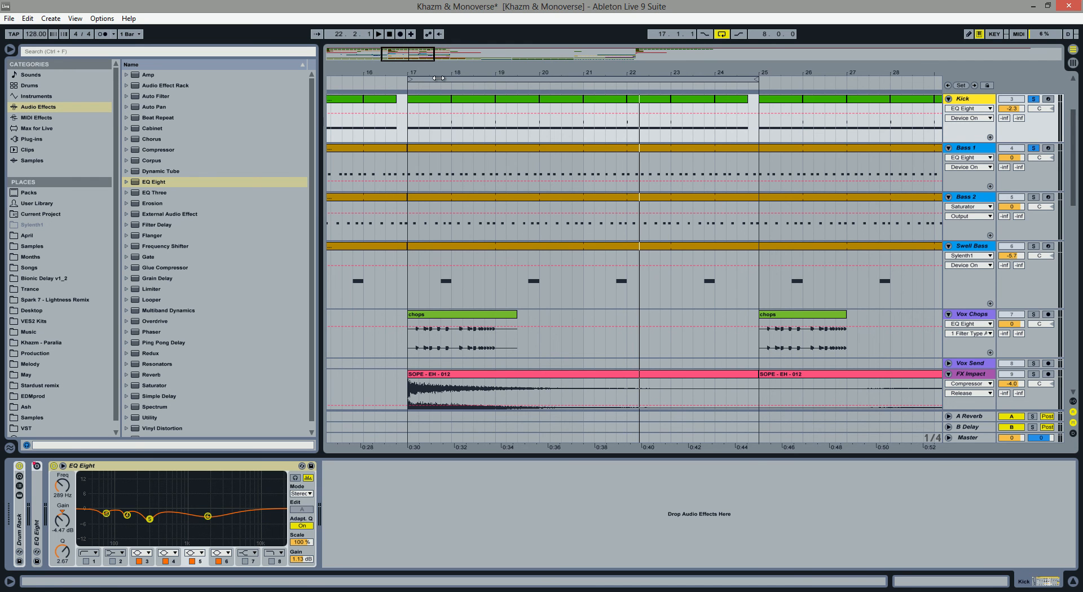
scroll(398, 333, "down", 2)
scroll(380, 355, "down", 1)
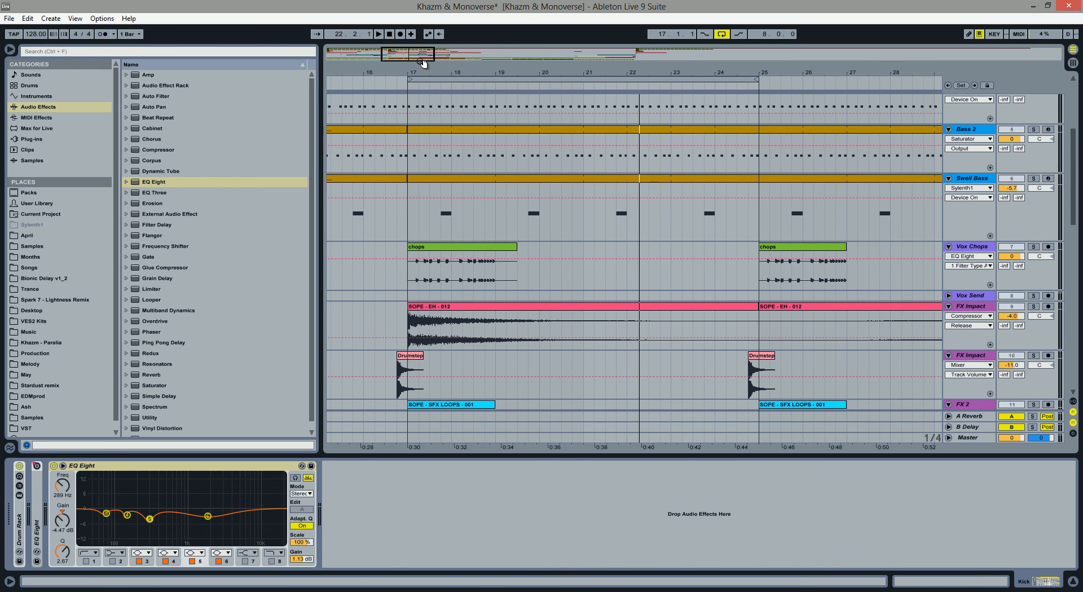
left_click_drag(421, 52, 421, 55)
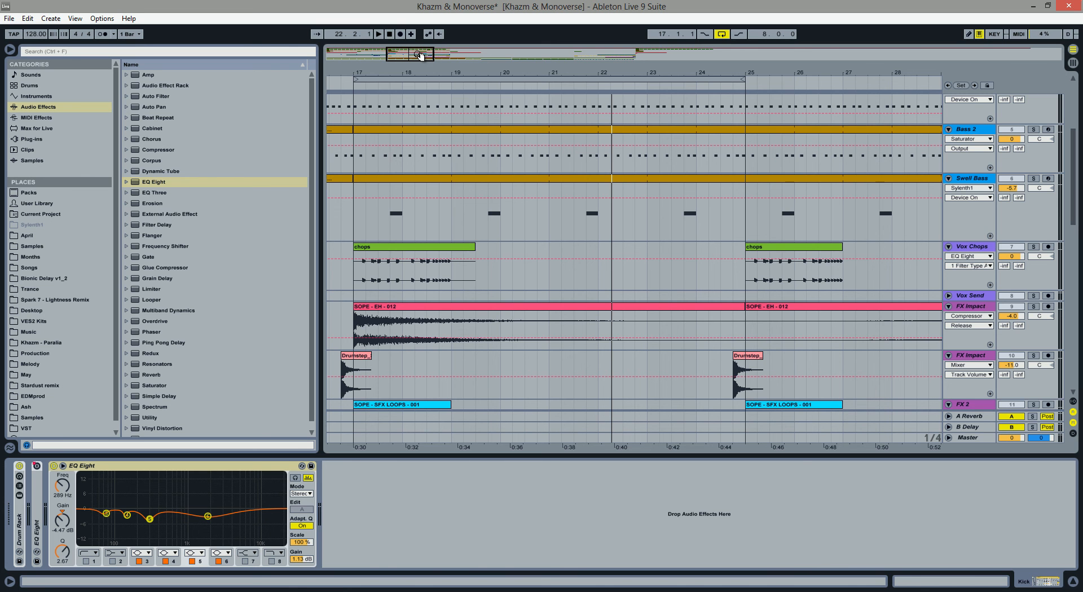
left_click_drag(420, 54, 413, 55)
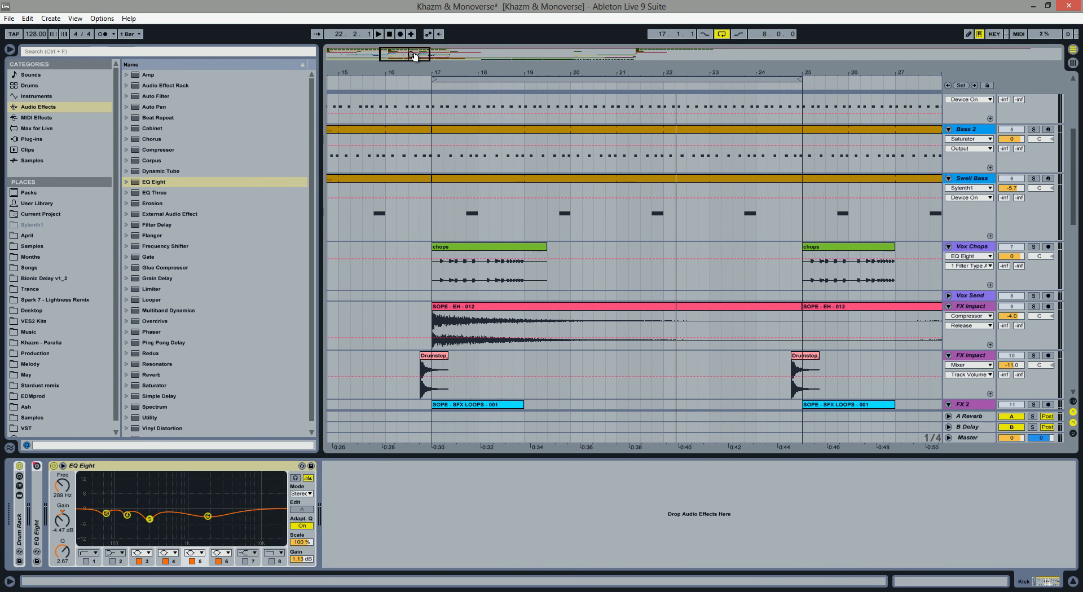